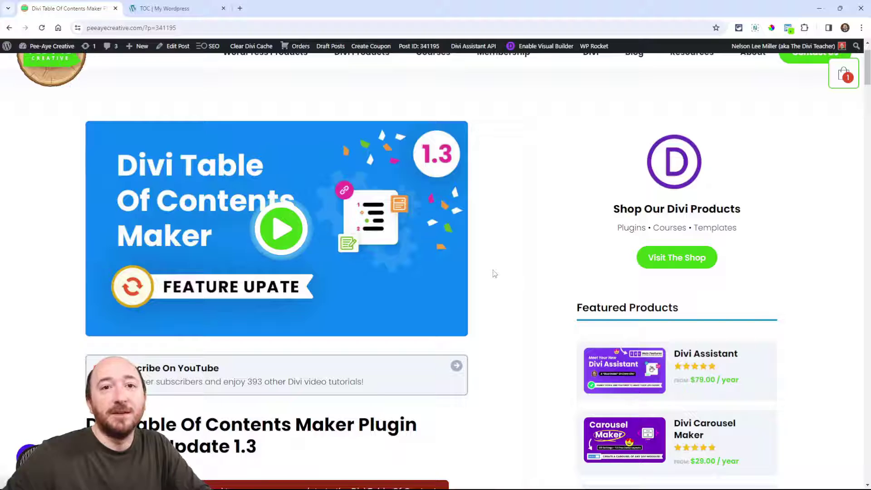
- Scroll the 1.3 post down to the 'Added Option To Exclude Headings By Class' section
scroll(479, 263, "down", 15)
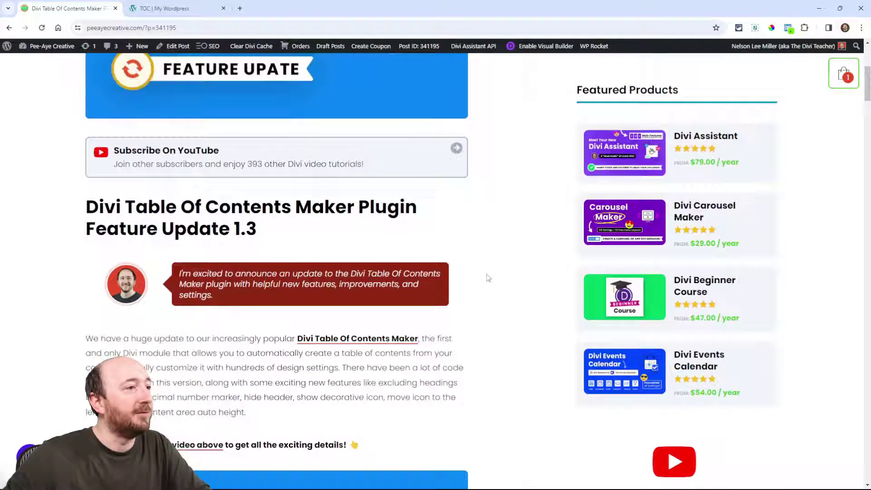
scroll(488, 278, "down", 2)
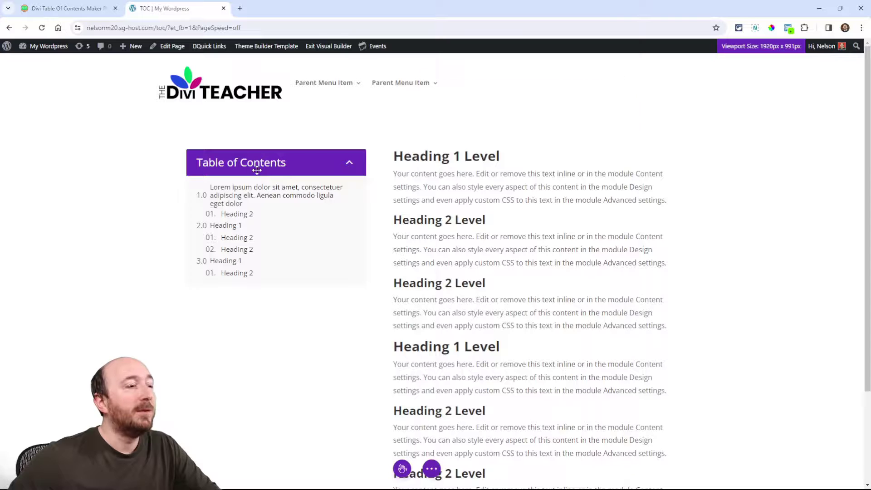
- On the TOC demo page, expand the module's Content Settings and check the Include Or Exclude Headings list unchanged
left_click(255, 171)
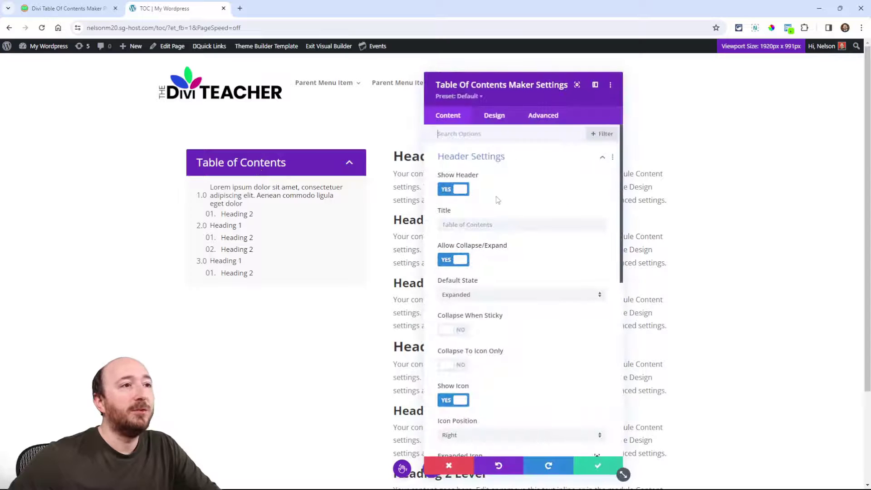
scroll(498, 254, "down", 2)
scroll(498, 258, "down", 6)
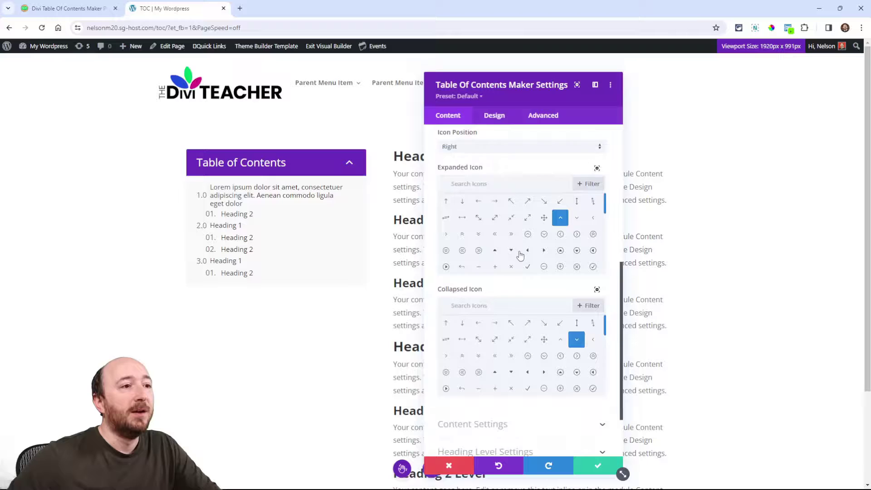
left_click(473, 356)
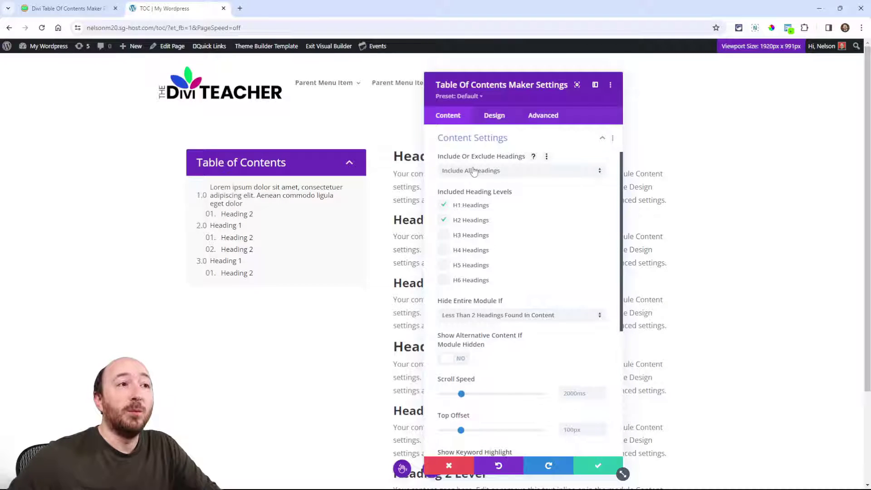
left_click(490, 171)
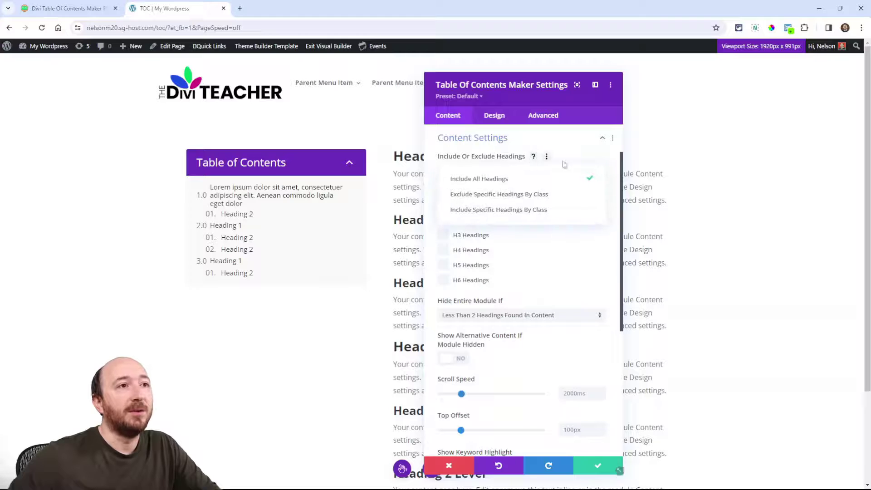
left_click(486, 175)
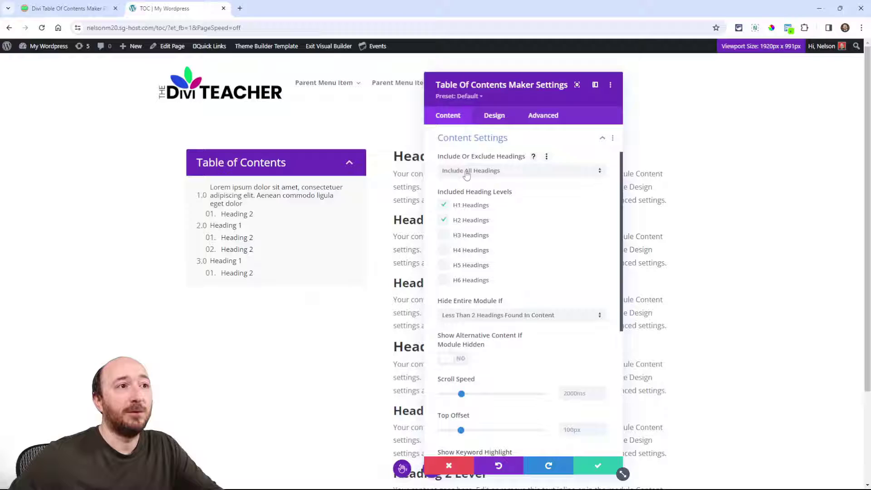
- Try Exclude Specific Headings By Class, revert to Include All Headings, then reopen the heading list
left_click(466, 175)
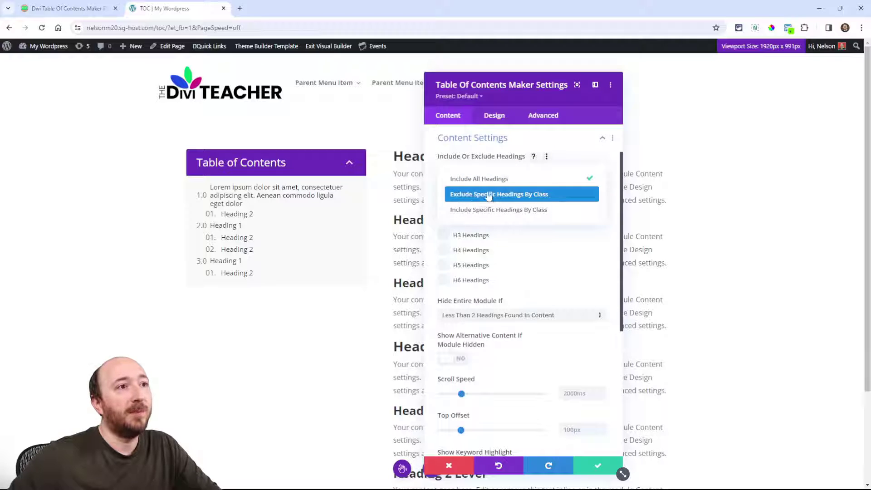
left_click(524, 200)
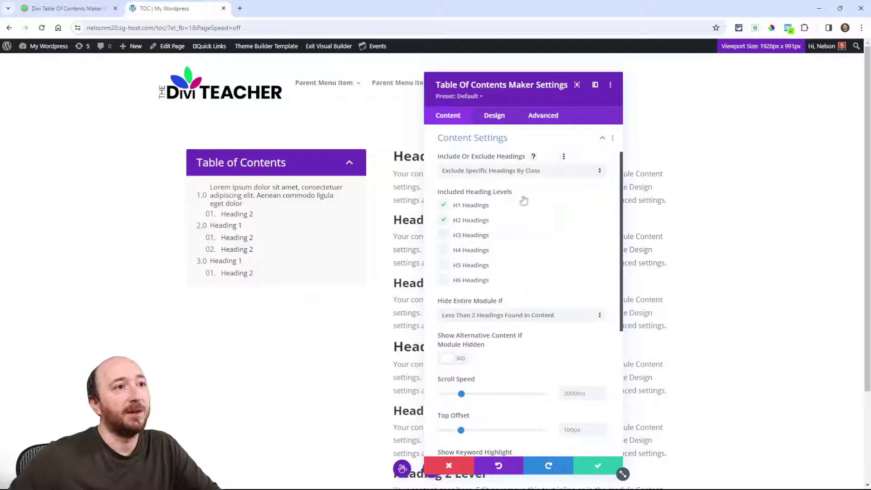
left_click(483, 172)
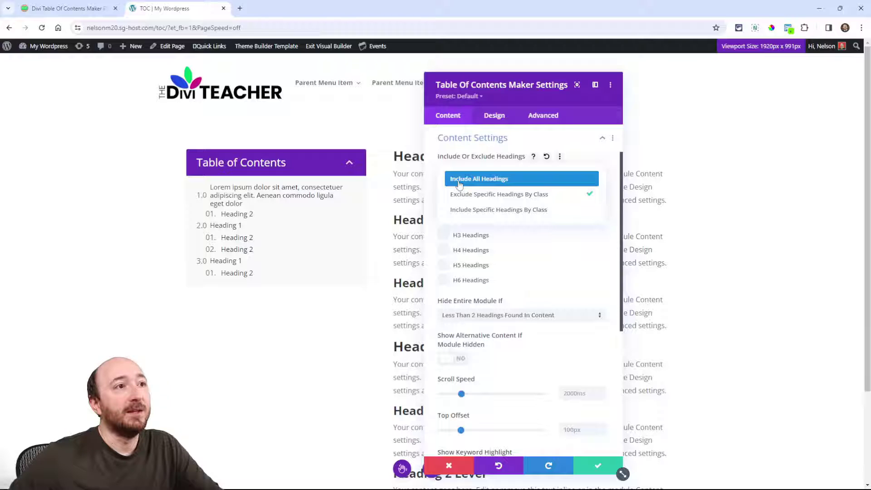
left_click(459, 181)
left_click(472, 171)
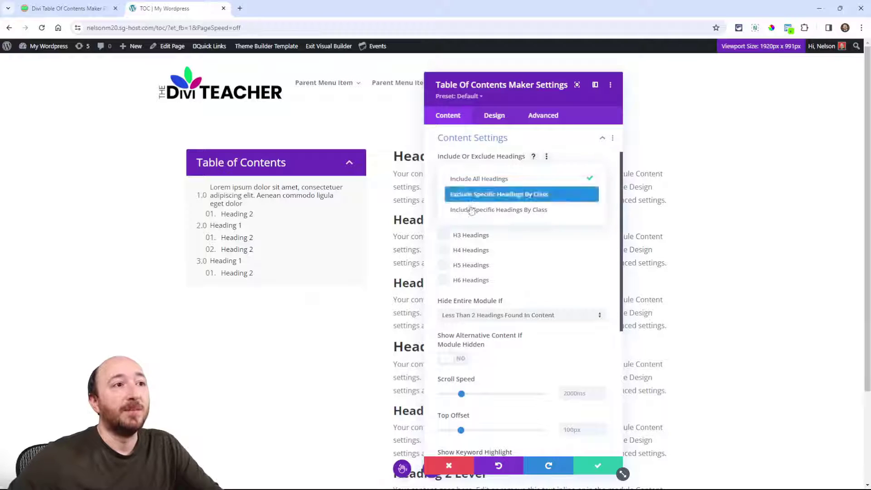
- Select Include Specific Headings By Class, view its pac-dtocm-include/exclude help, then return to the post
left_click(501, 210)
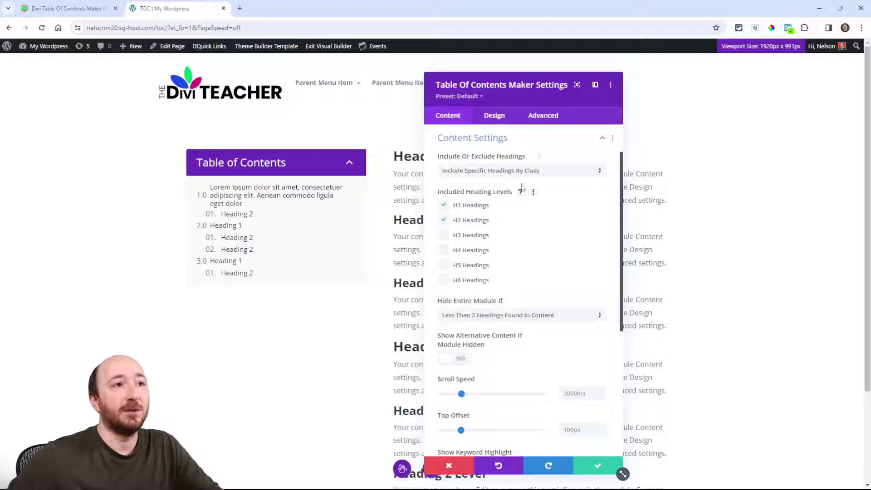
left_click(533, 156)
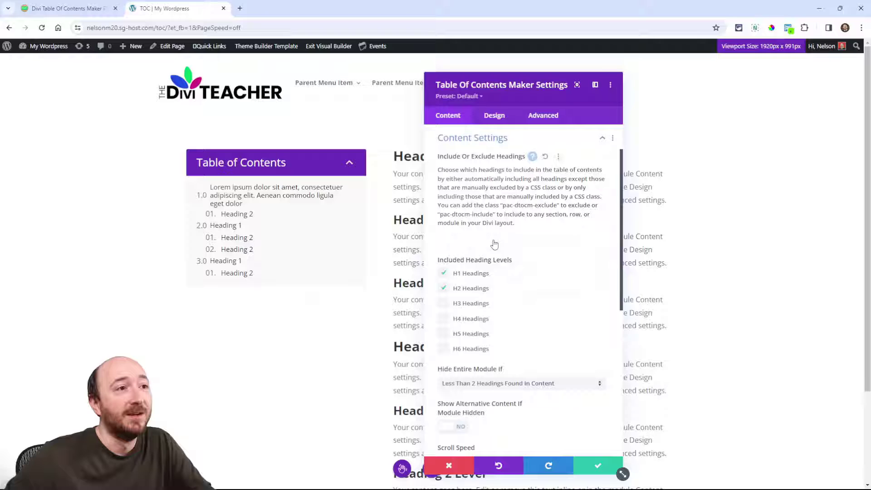
left_click(494, 245)
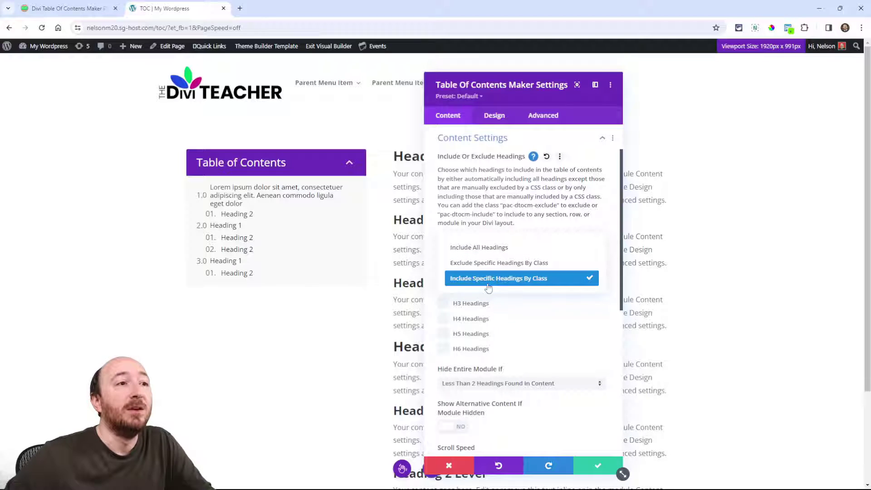
left_click(492, 283)
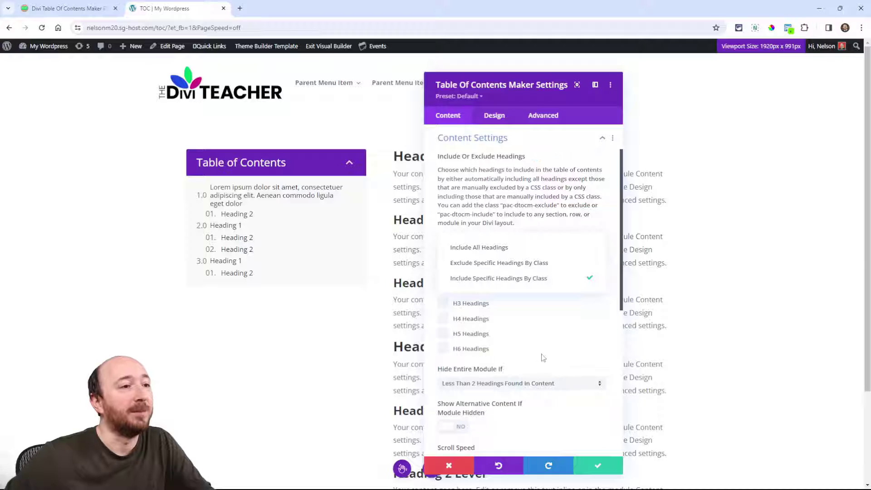
key("ctrl+Page_Up")
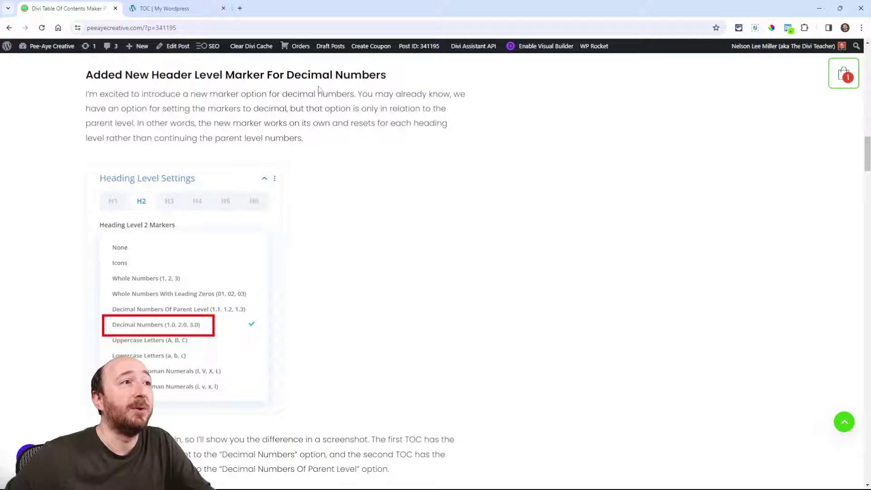
- Scroll to the screenshot of the Decimal Numbers (1.0, 2.0, 3.0) Heading Level 2 marker
scroll(333, 184, "down", 2)
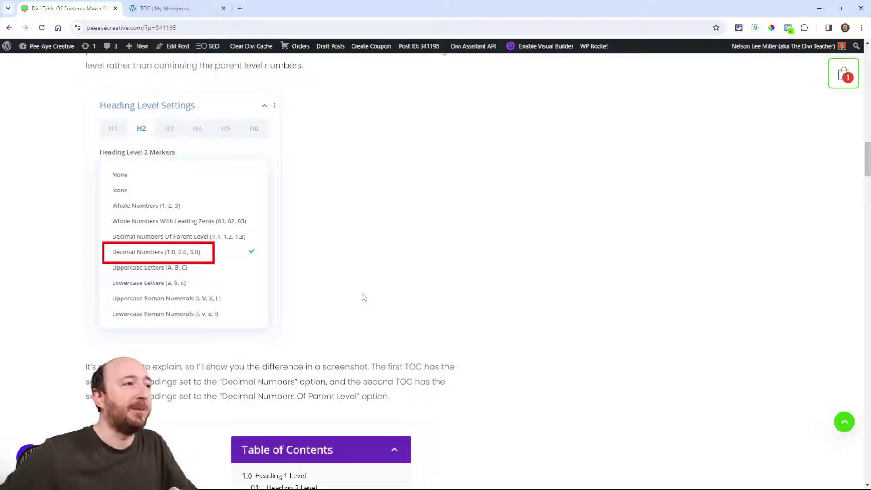
- Set the H2 Heading Level 2 Markers to Decimal Numbers Of Parent Level and save
left_click(166, 9)
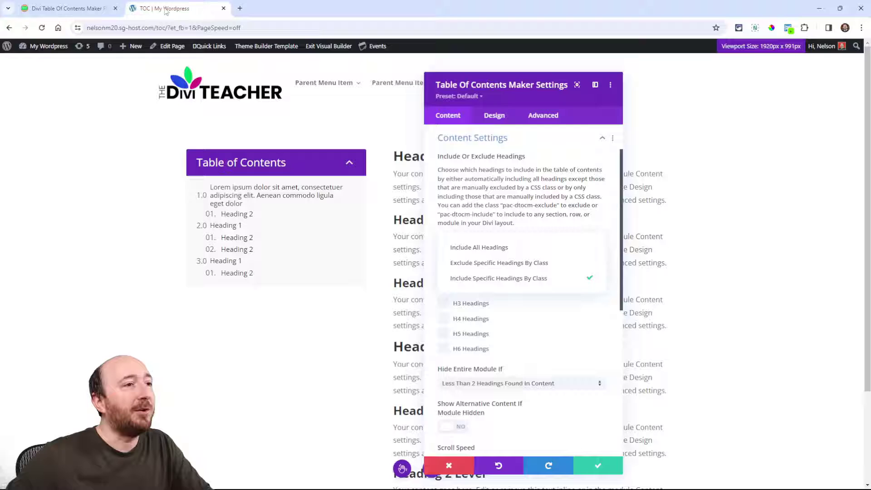
left_click(487, 203)
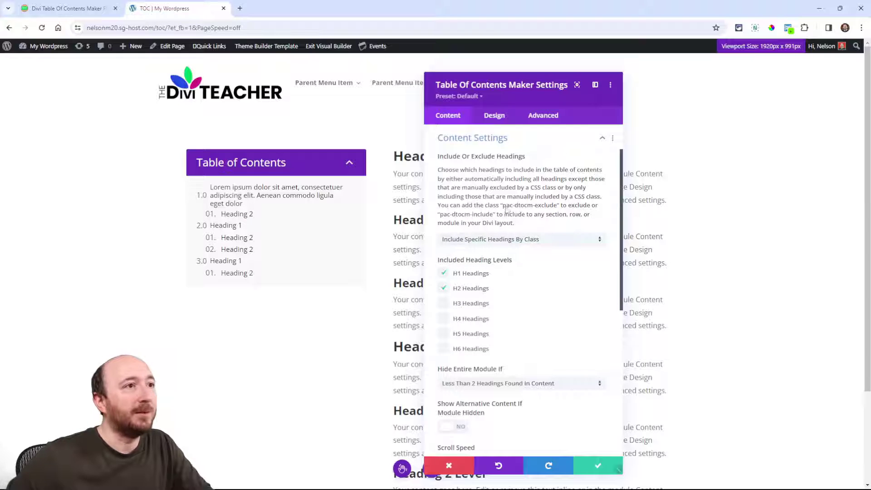
scroll(486, 254, "down", 6)
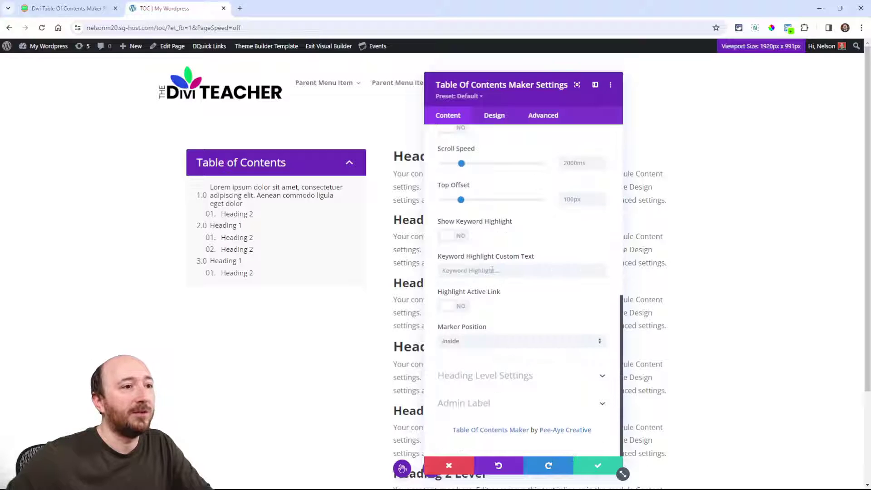
left_click(473, 381)
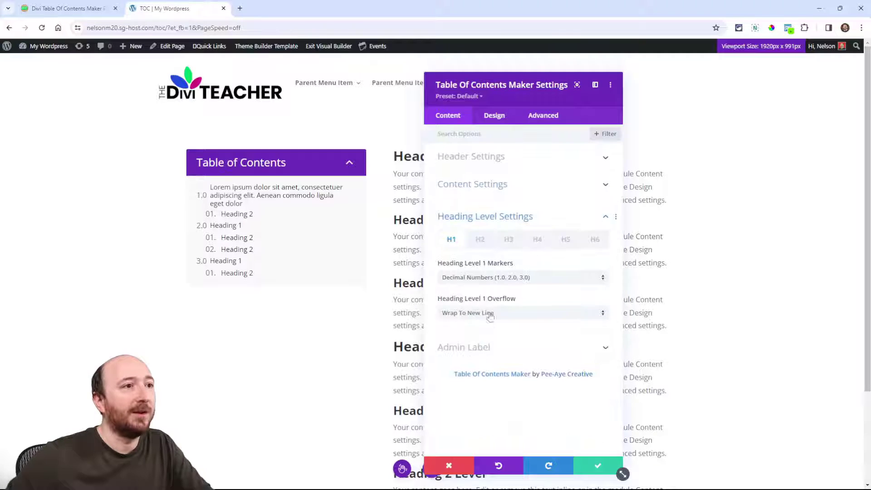
left_click(478, 241)
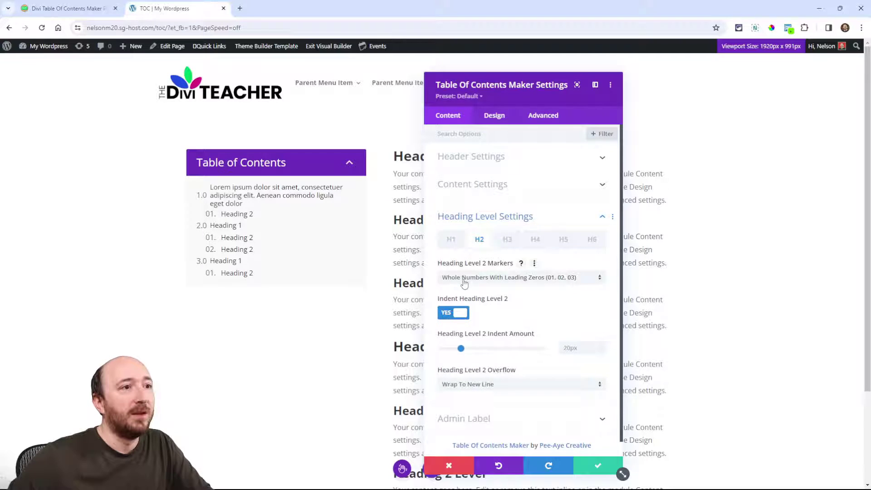
left_click(463, 282)
left_click(467, 331)
left_click(491, 278)
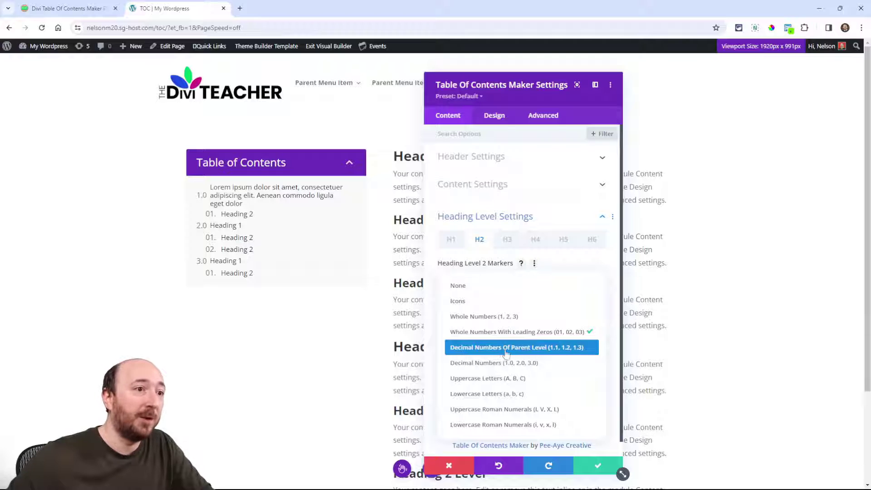
left_click(521, 348)
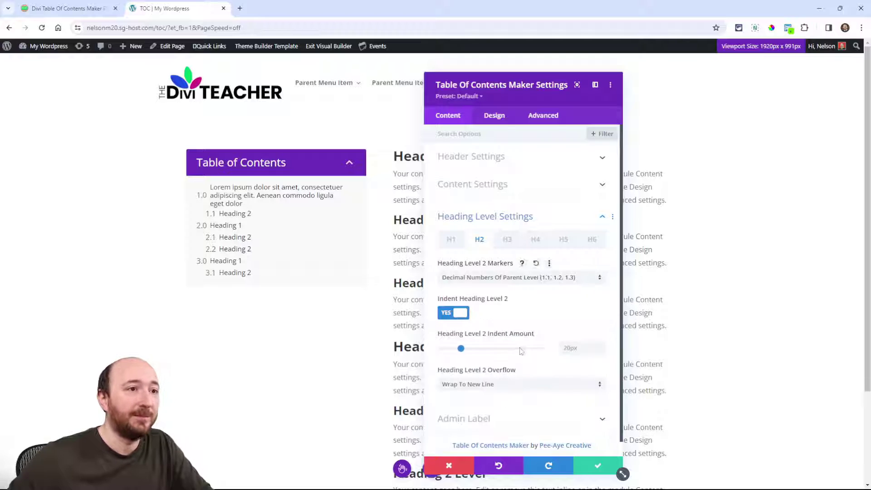
left_click(582, 466)
- Duplicate the TOC module, set the copy's H2 markers to Decimal Numbers (1.0, 2.0, 3.0), and save
left_click(273, 172)
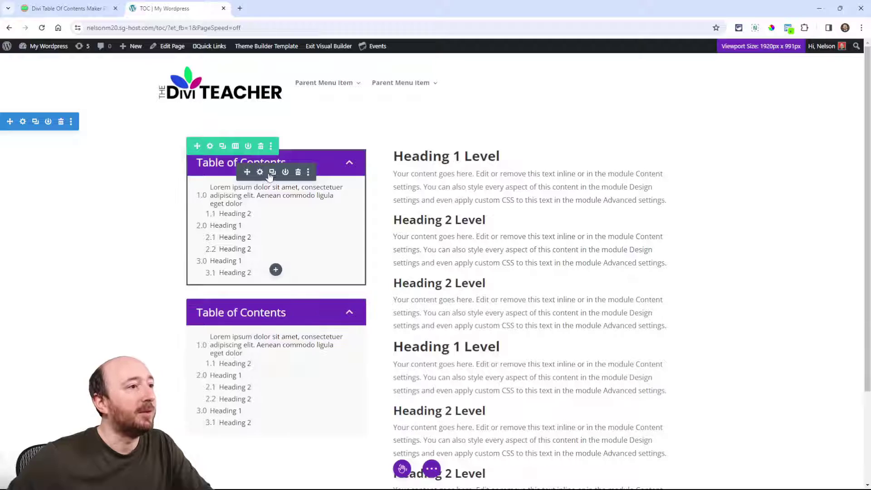
left_click(260, 322)
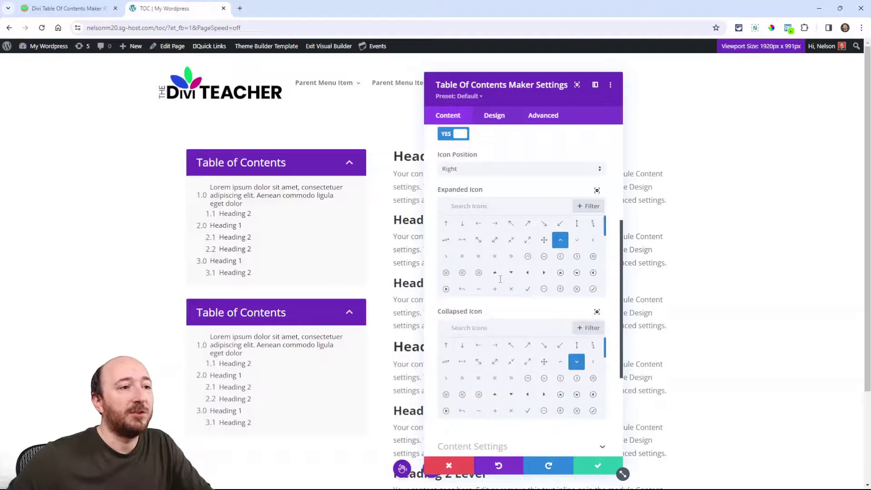
scroll(501, 279, "down", 3)
left_click(506, 374)
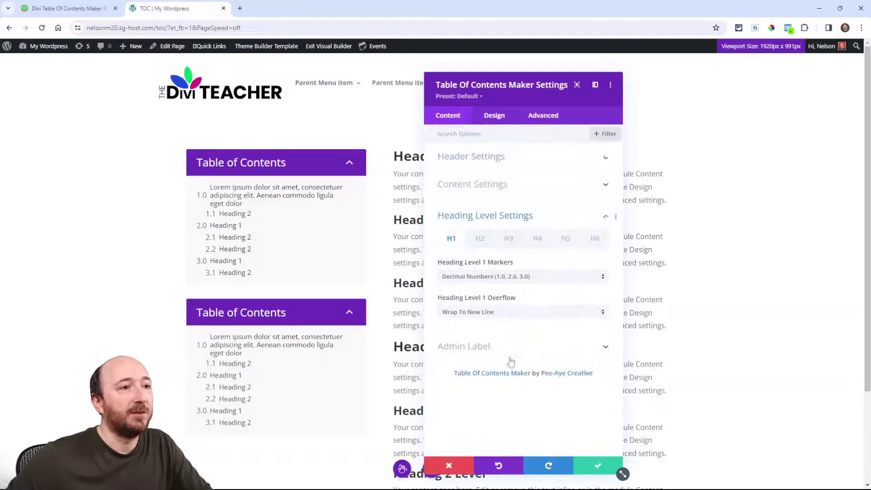
left_click(481, 240)
left_click(500, 279)
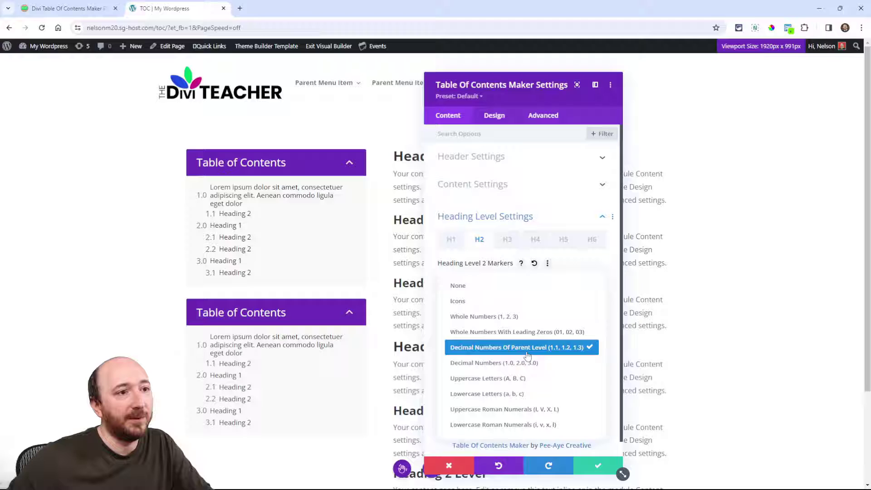
left_click(478, 365)
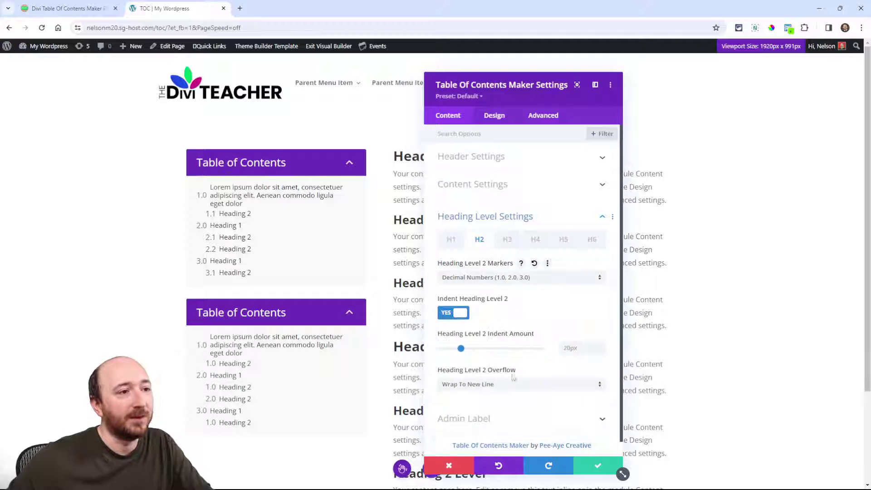
left_click(597, 468)
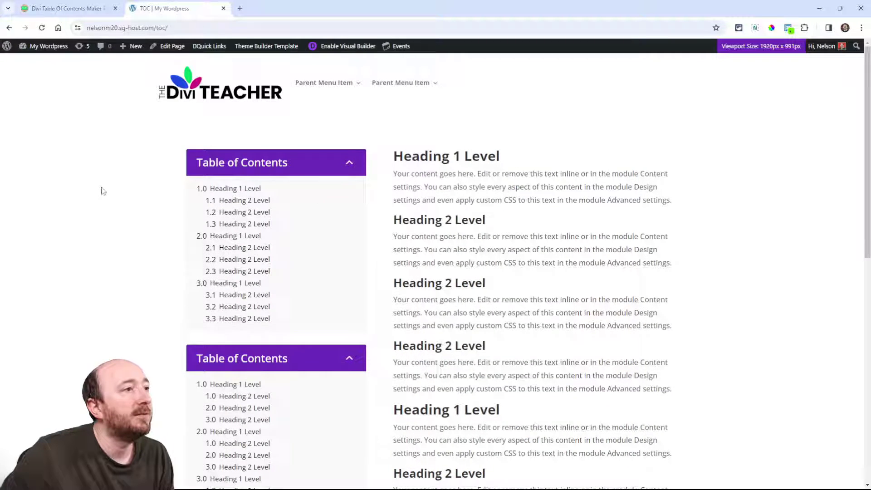
scroll(103, 190, "down", 1)
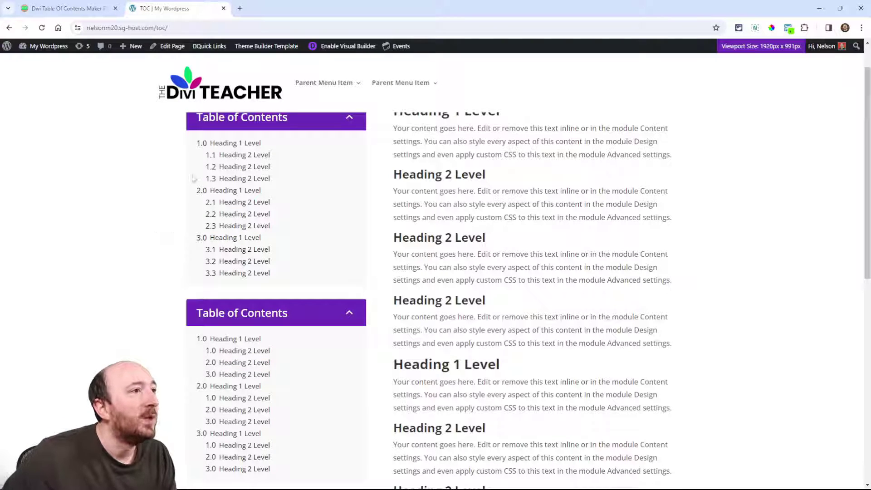
scroll(290, 199, "up", 1)
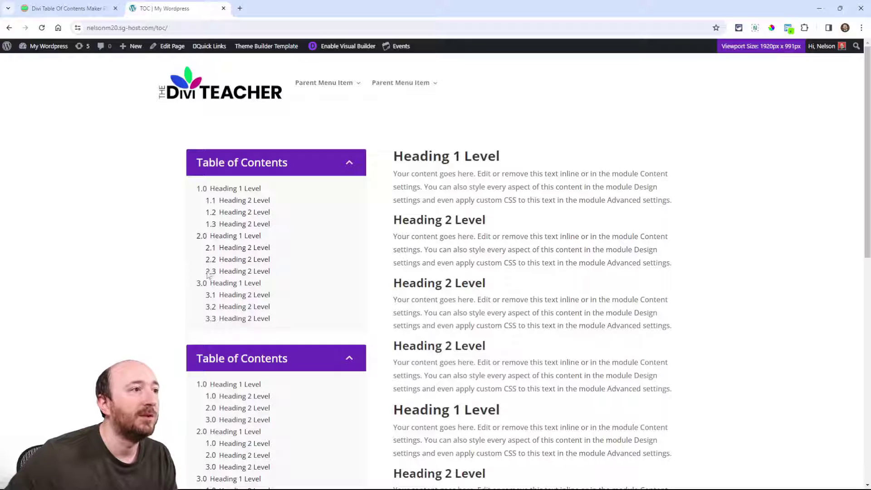
scroll(202, 270, "down", 3)
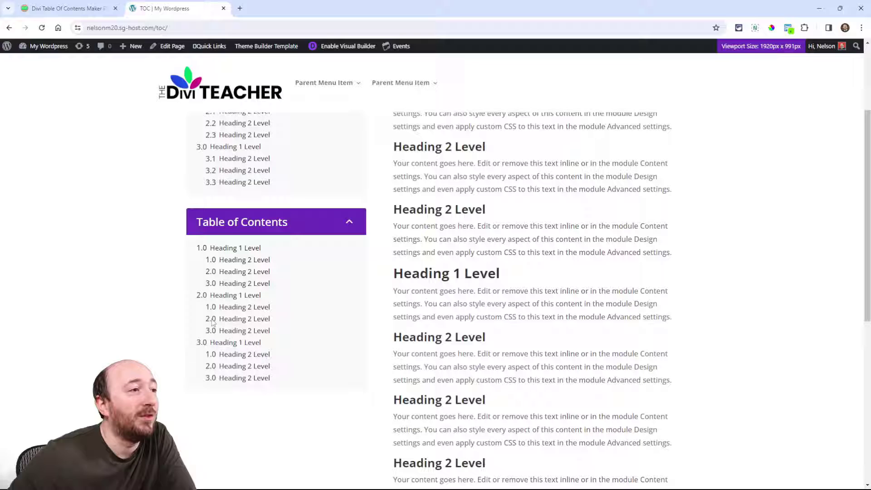
scroll(200, 319, "up", 1)
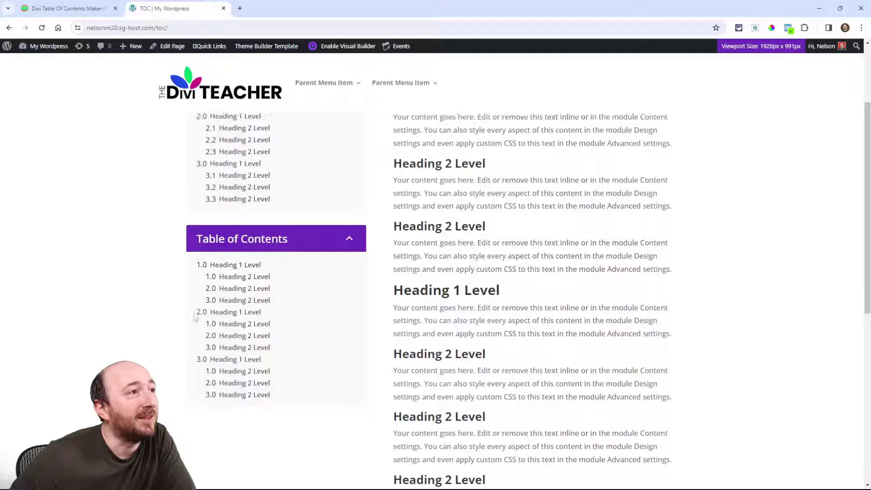
scroll(195, 319, "up", 2)
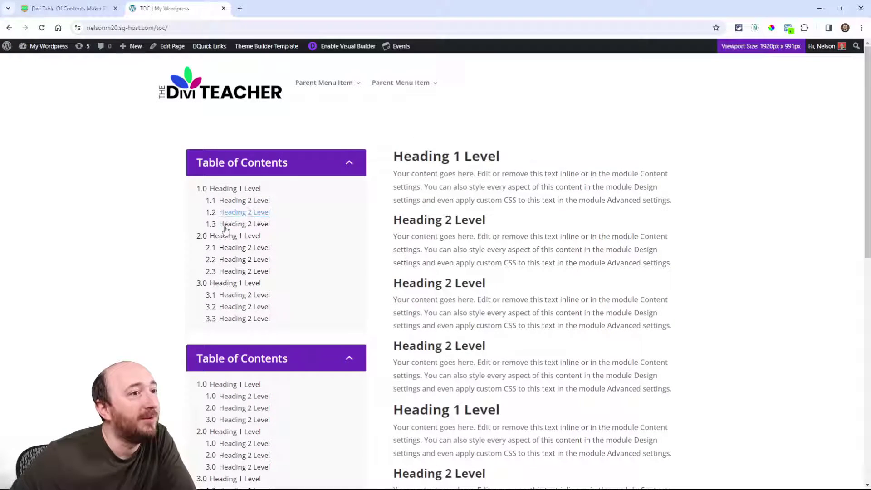
scroll(219, 288, "down", 3)
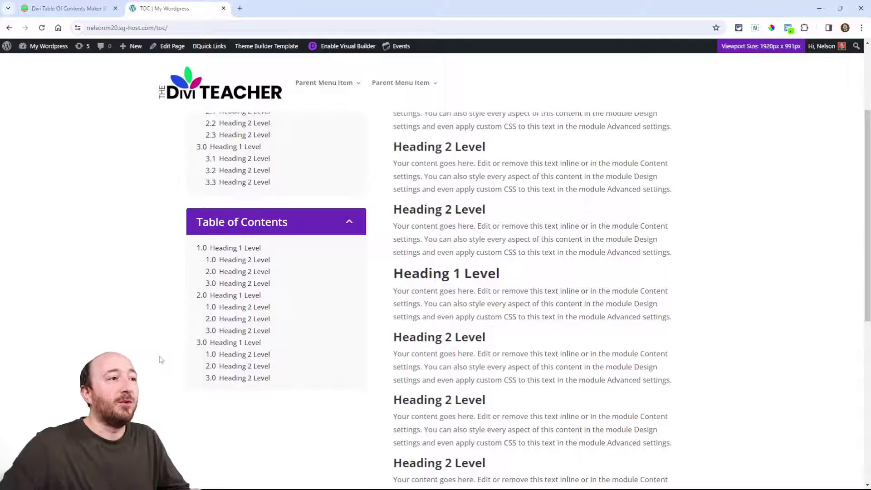
scroll(208, 313, "up", 1)
scroll(208, 313, "up", 3)
scroll(235, 311, "down", 2)
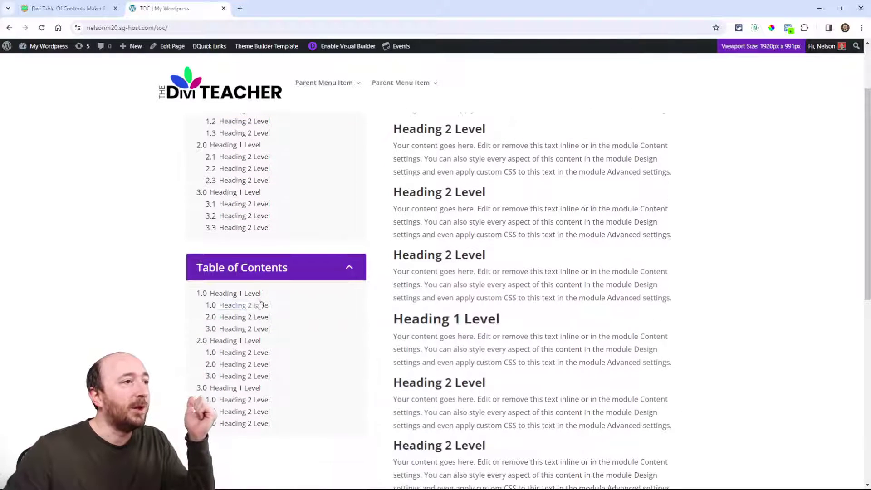
scroll(424, 293, "up", 2)
- Read the release post's section on hiding the header, then glance back at the demo page
left_click(66, 8)
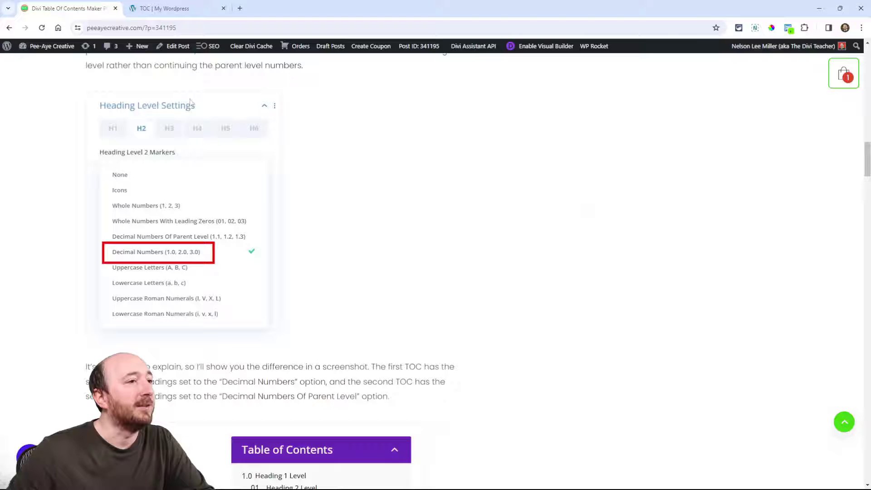
scroll(358, 244, "down", 3)
scroll(358, 244, "down", 10)
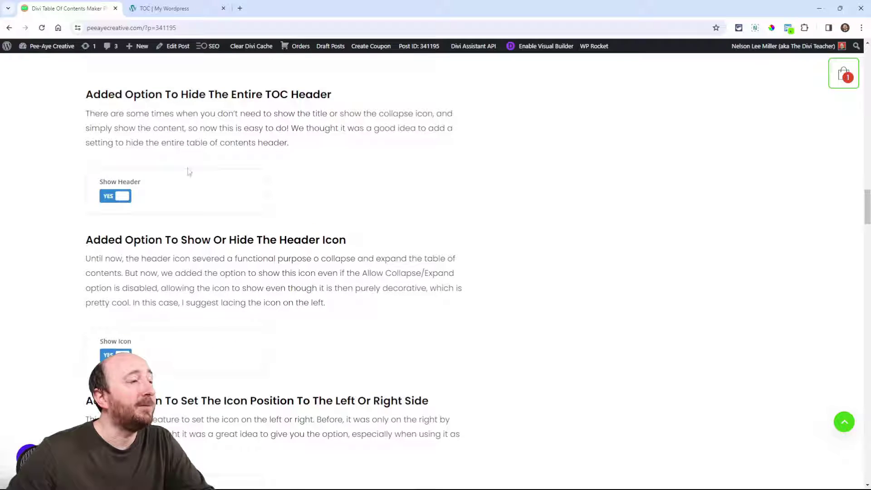
left_click(164, 8)
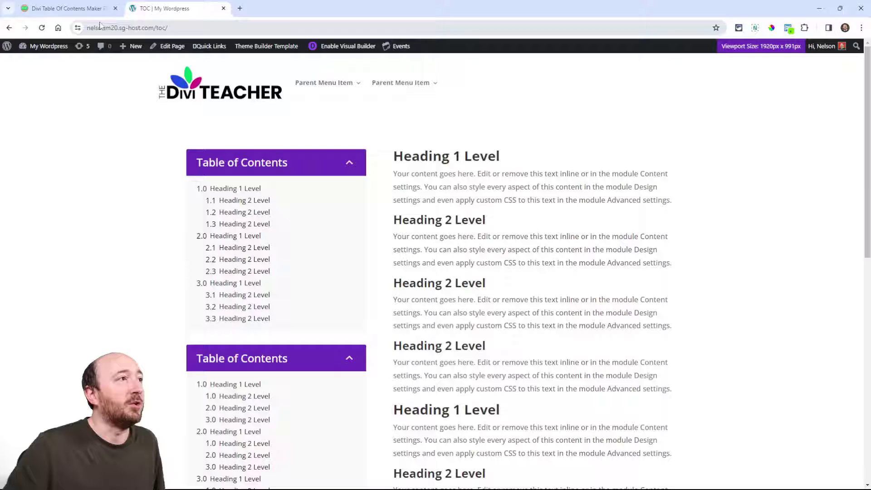
- Read the header icon and icon position sections, then return to the demo page
left_click(78, 8)
scroll(322, 246, "down", 2)
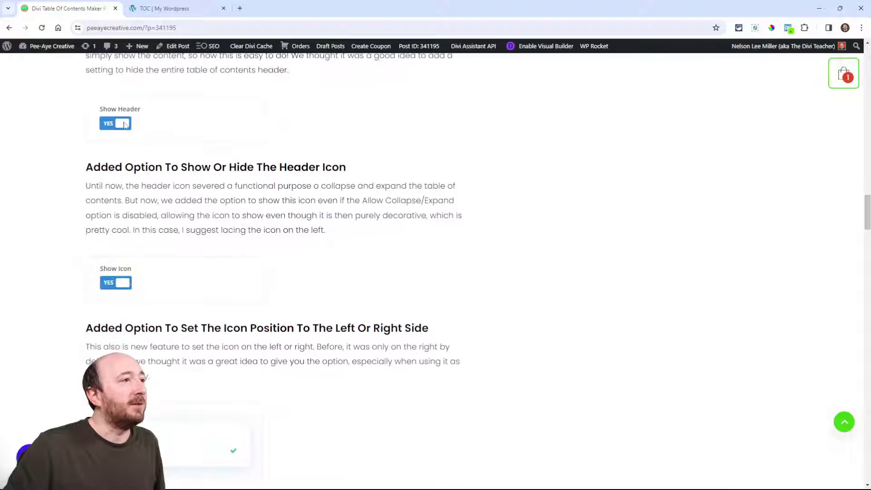
scroll(135, 131, "down", 1)
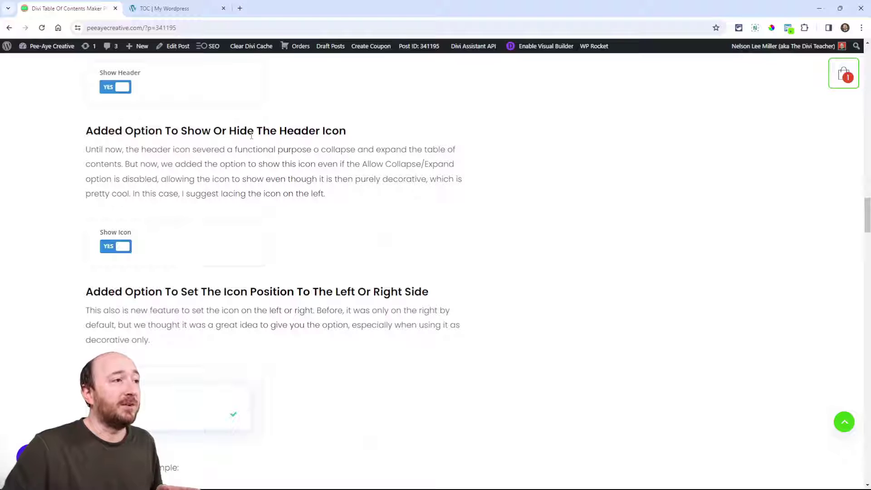
scroll(266, 193, "down", 2)
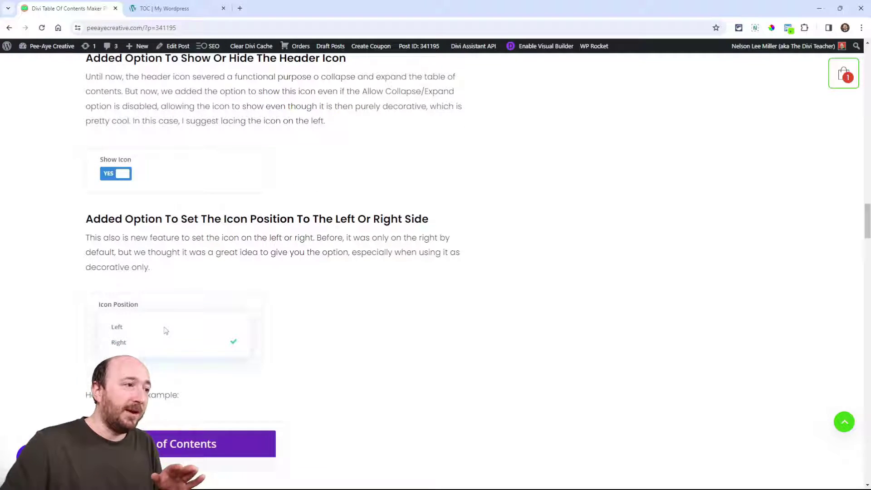
left_click(175, 8)
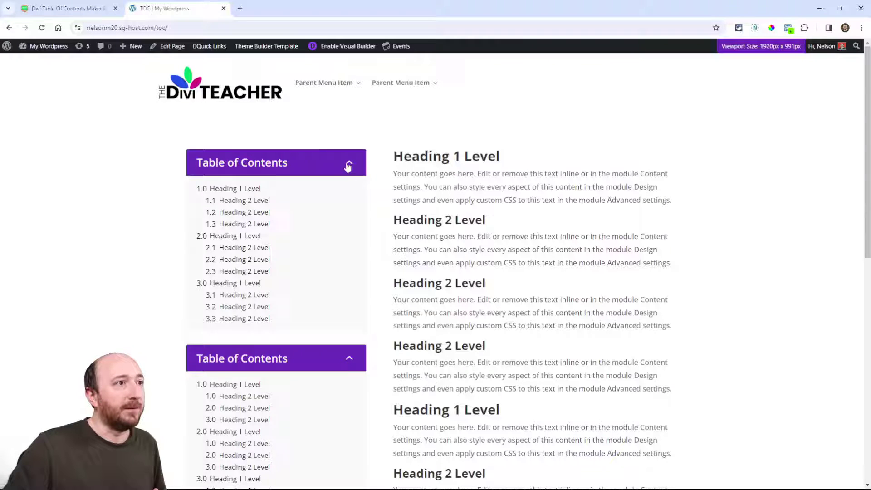
- Collapse and re-expand the first table of contents twice on the live page
left_click(350, 165)
left_click(352, 172)
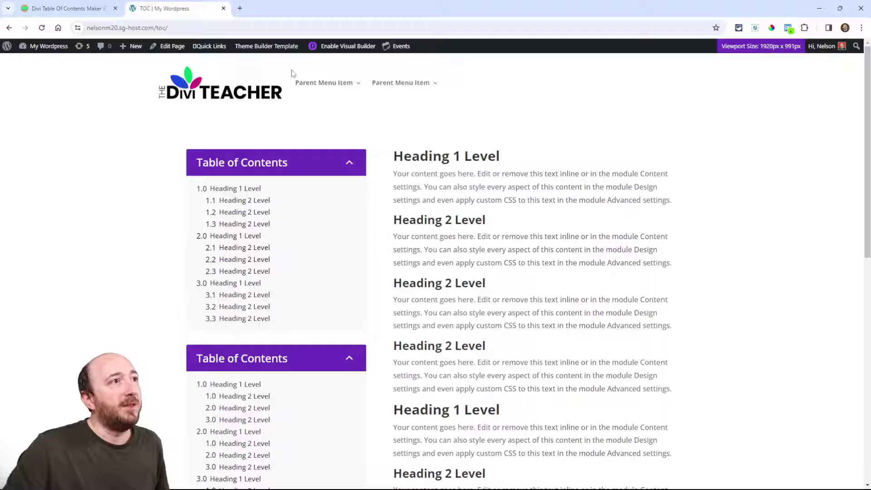
left_click(347, 167)
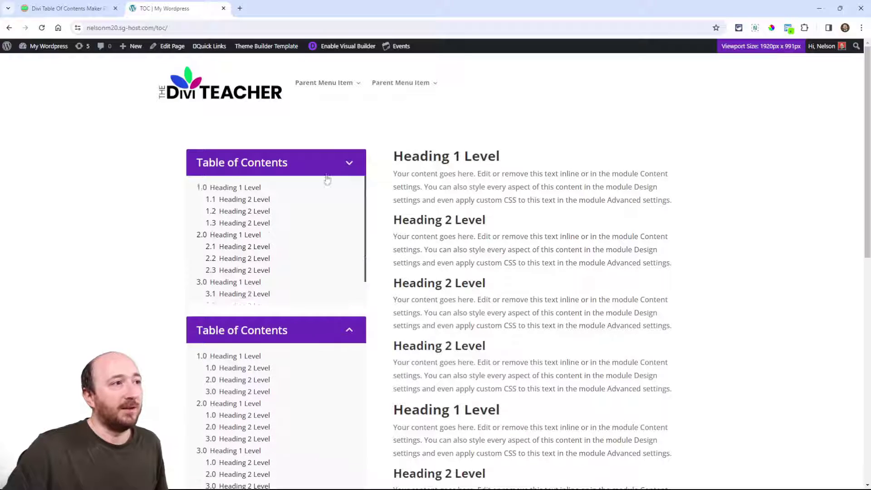
left_click(349, 165)
- In the builder's Header Settings, keep Allow Collapse/Expand at NO and set Show Icon to YES
left_click(333, 48)
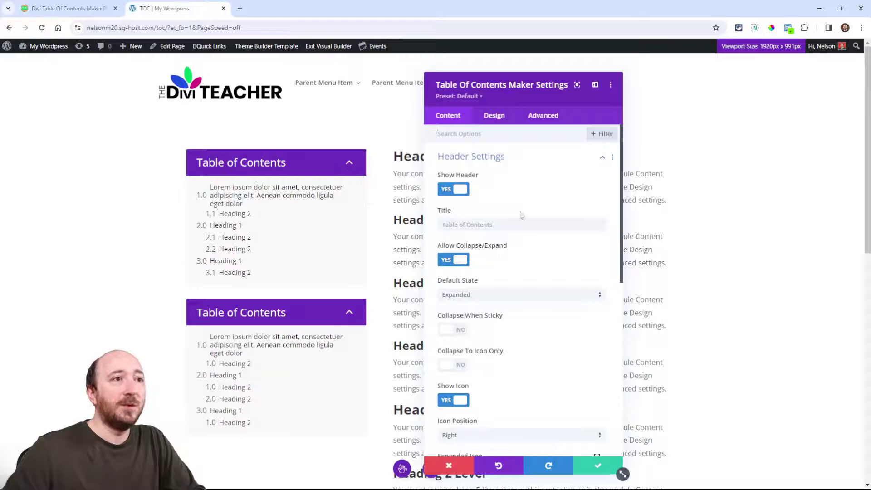
scroll(530, 285, "down", 3)
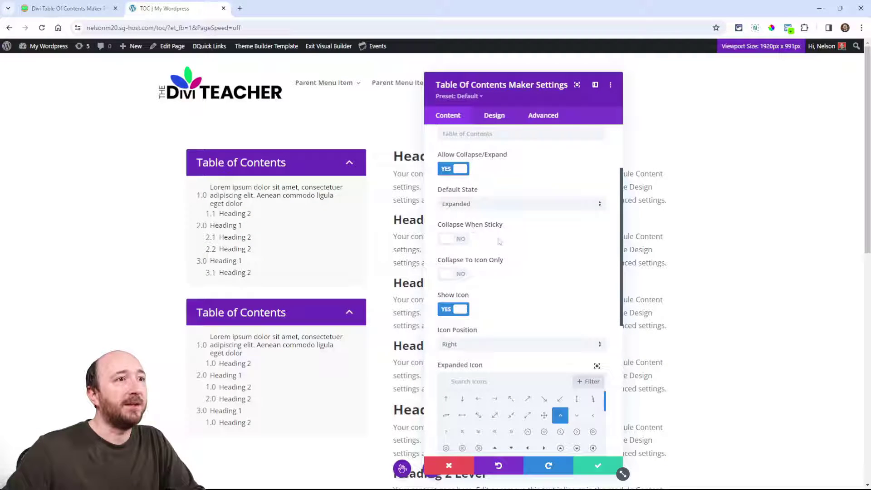
scroll(499, 241, "up", 1)
left_click(441, 214)
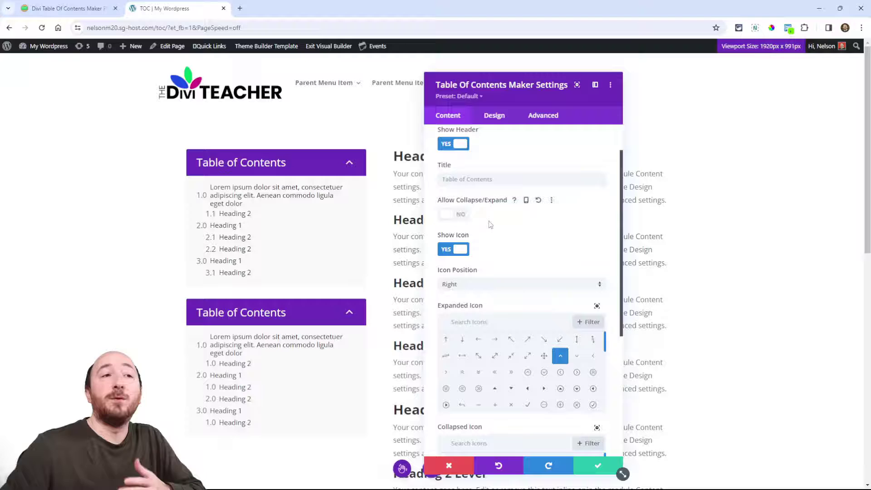
left_click(453, 251)
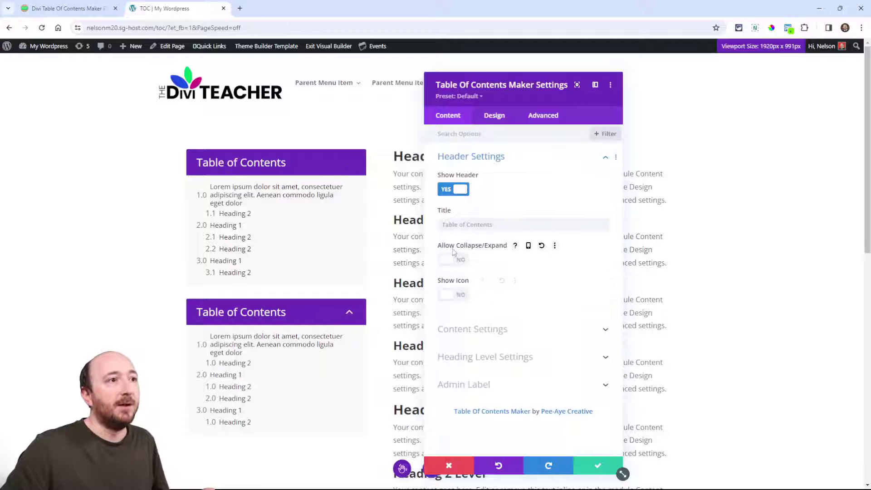
left_click(452, 260)
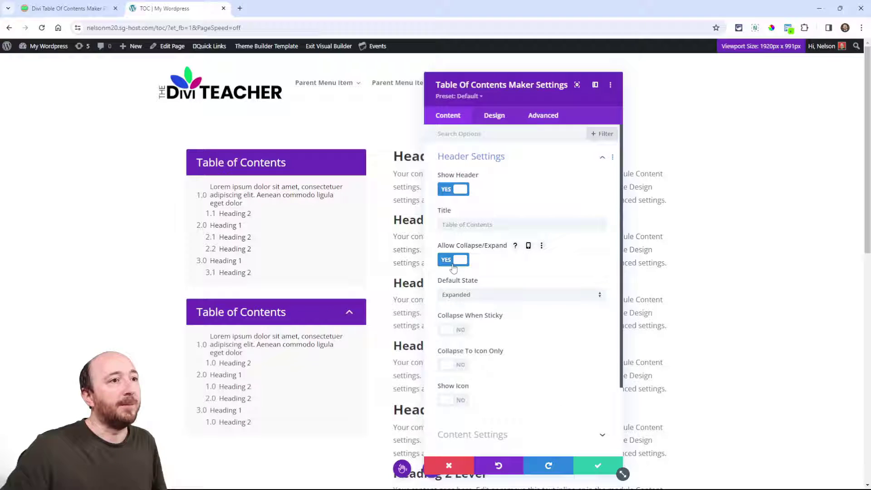
left_click(453, 260)
left_click(453, 295)
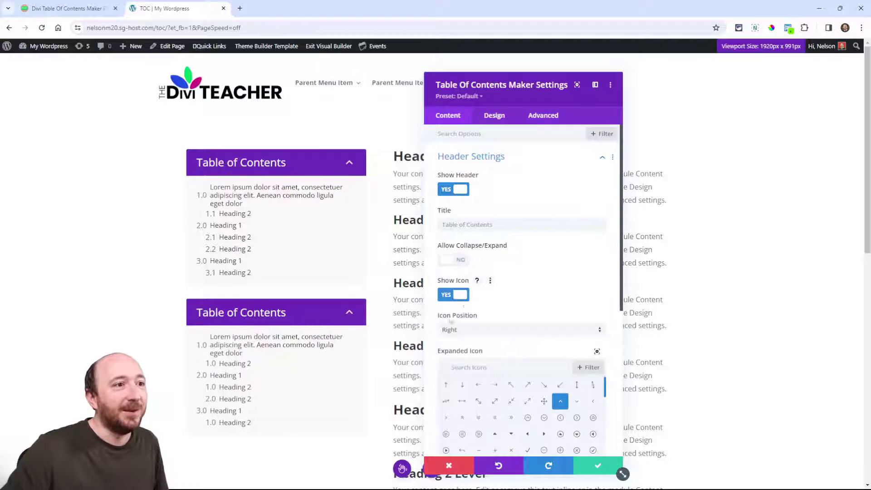
scroll(509, 270, "down", 1)
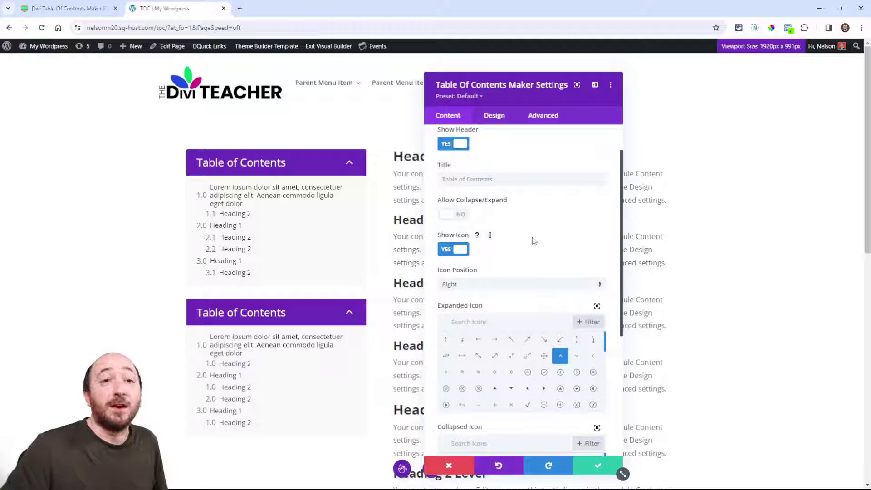
- Set Icon Position to Left and choose the document icon found by searching 'Doc'
left_click(458, 287)
left_click(456, 291)
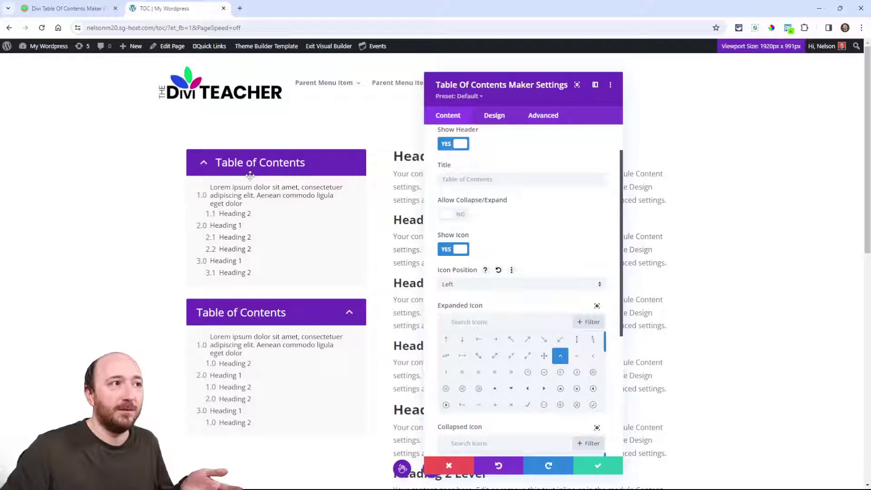
scroll(506, 253, "down", 1)
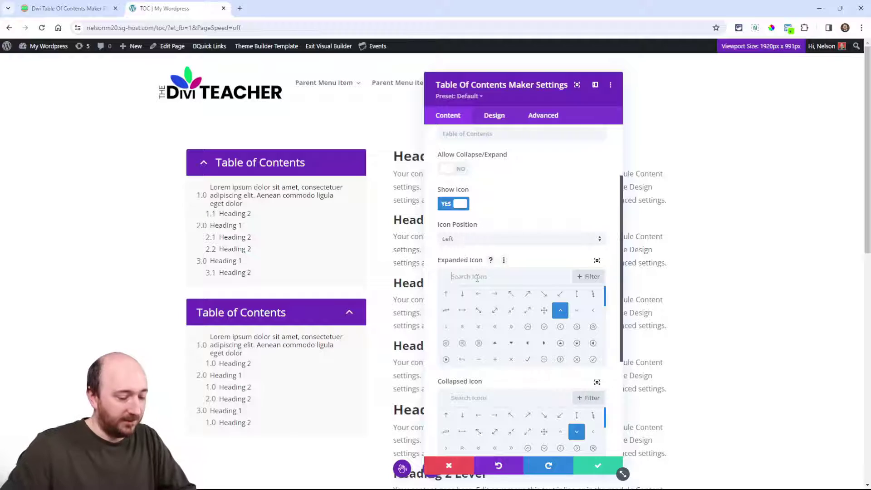
type("Doc")
left_click(494, 294)
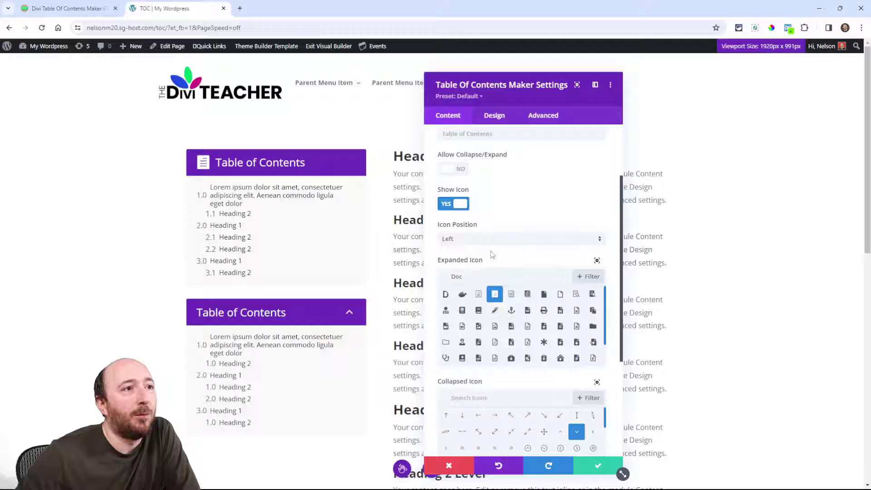
- Toggle Allow Collapse/Expand and Show Icon, ending with collapse off and the icon shown
scroll(492, 255, "up", 2)
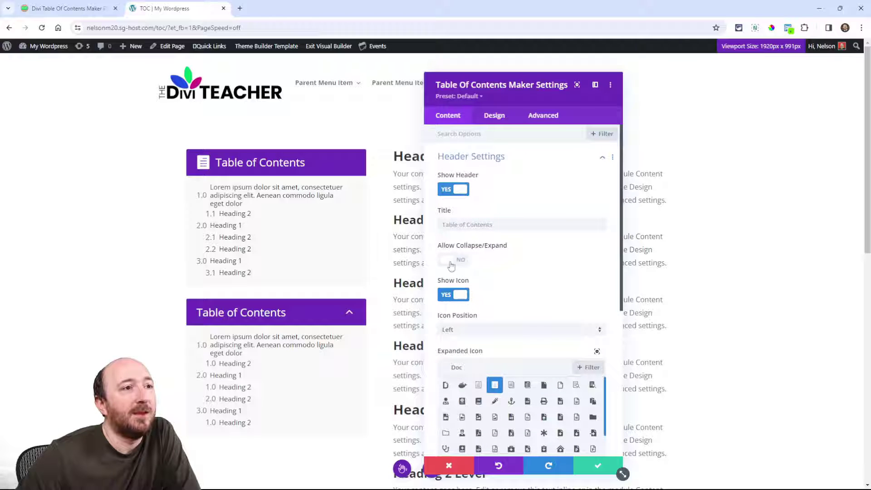
left_click(456, 261)
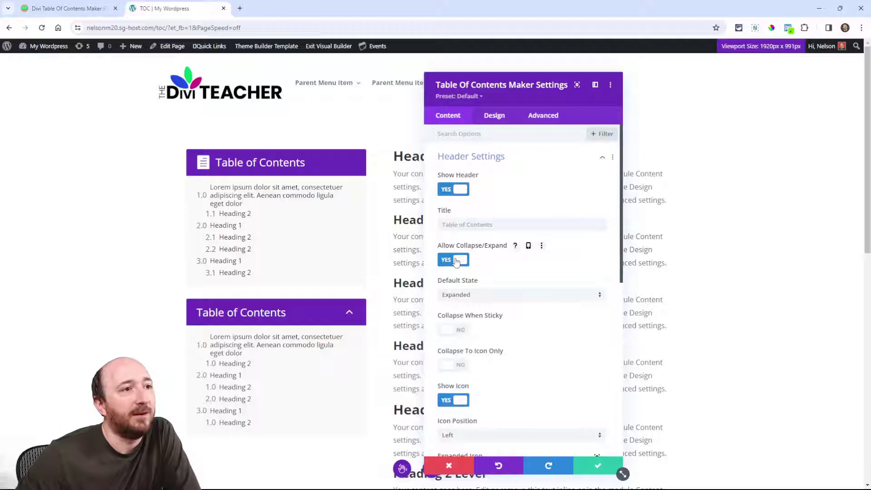
left_click(456, 261)
left_click(449, 296)
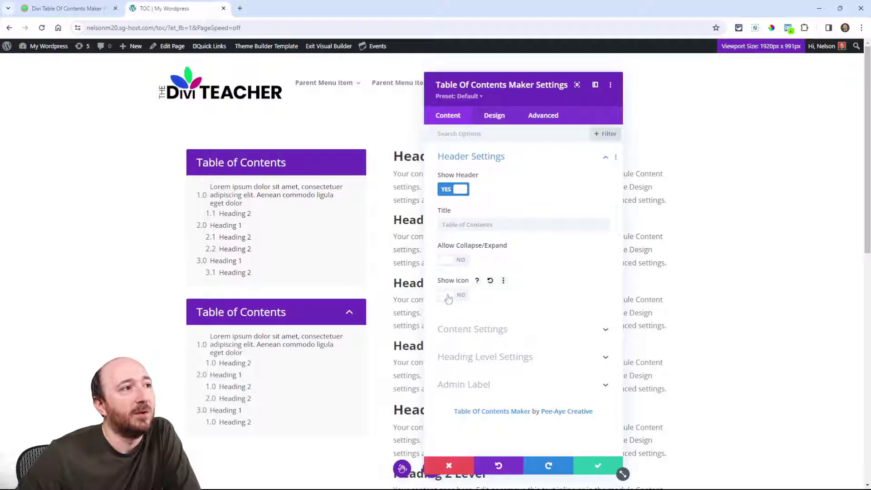
left_click(451, 295)
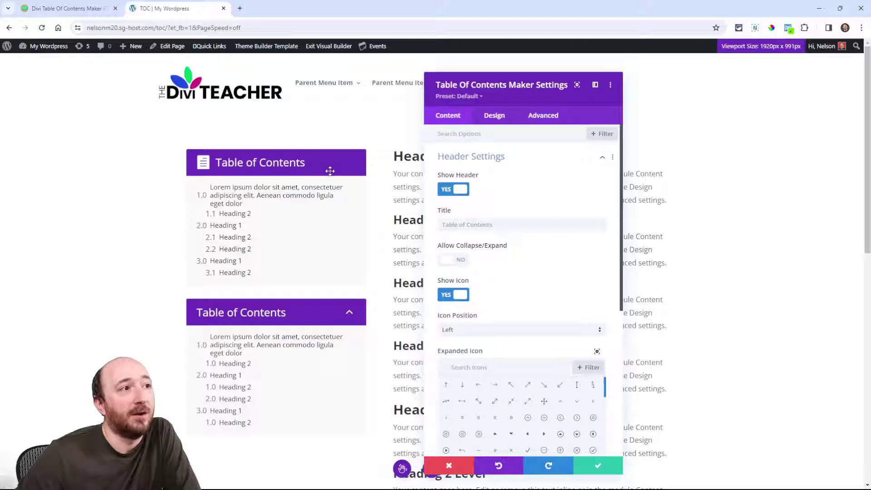
left_click(63, 8)
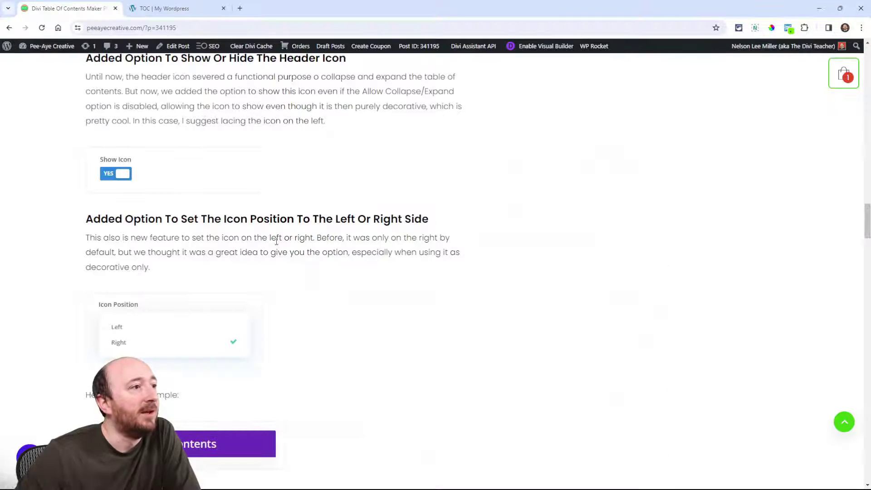
scroll(274, 238, "down", 5)
scroll(274, 246, "down", 3)
scroll(164, 216, "down", 2)
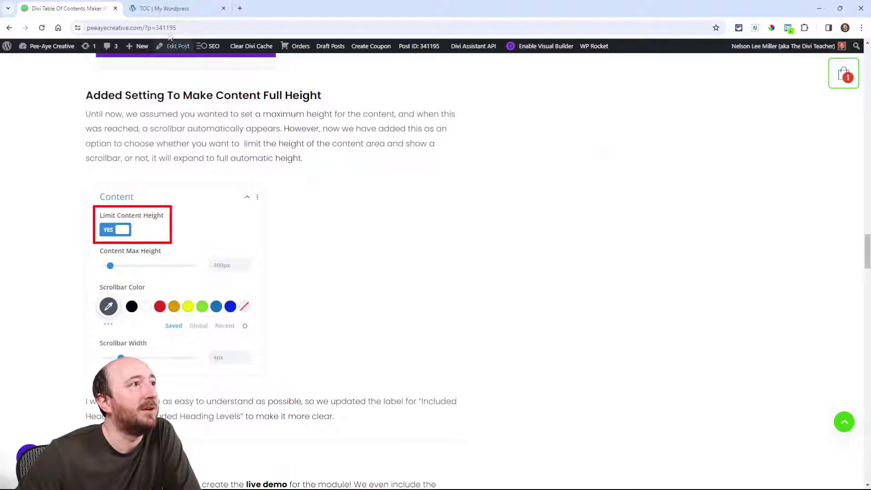
left_click(166, 8)
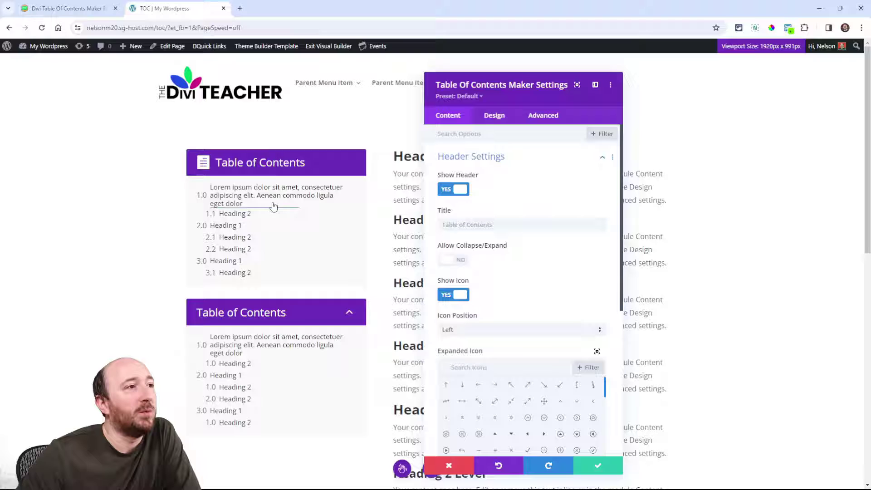
- Turn on Limit Content Height for the first table of contents with a 200 max height, and save
left_click(489, 120)
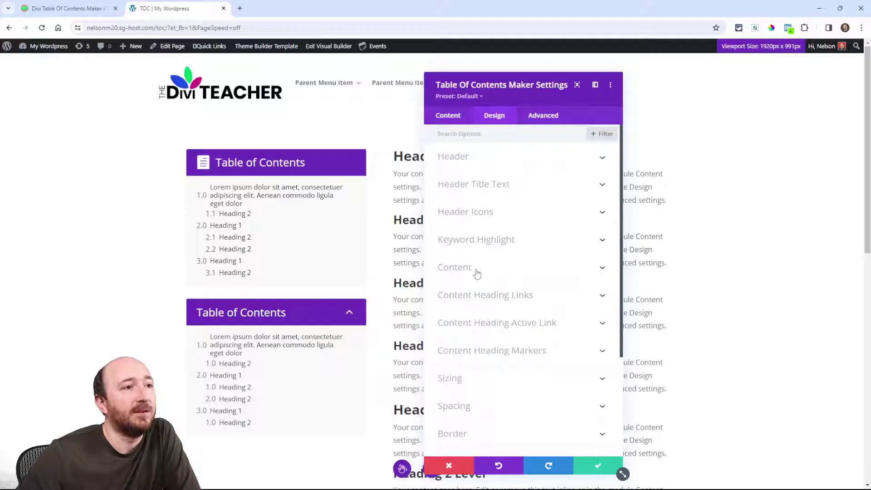
left_click(476, 273)
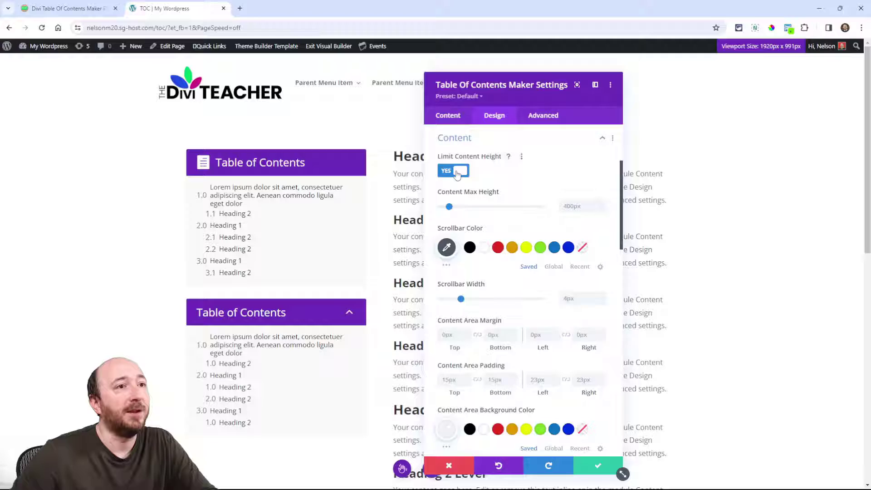
left_click(457, 174)
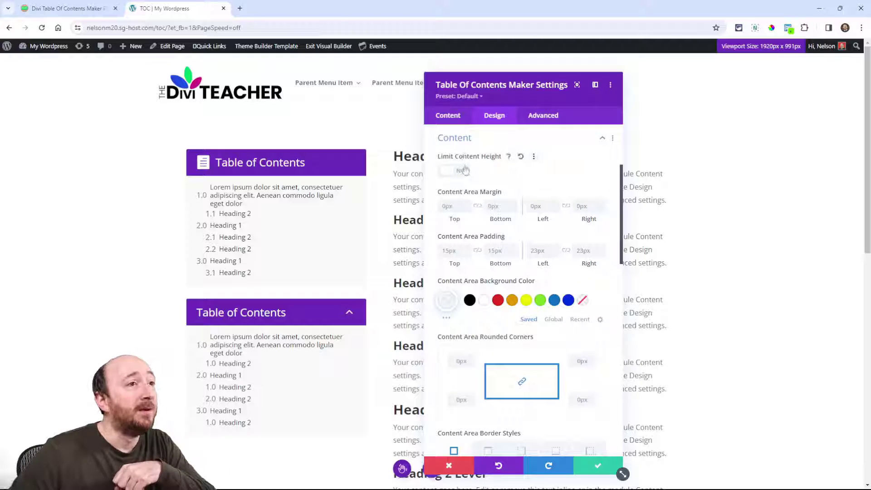
left_click(447, 175)
left_click(580, 207)
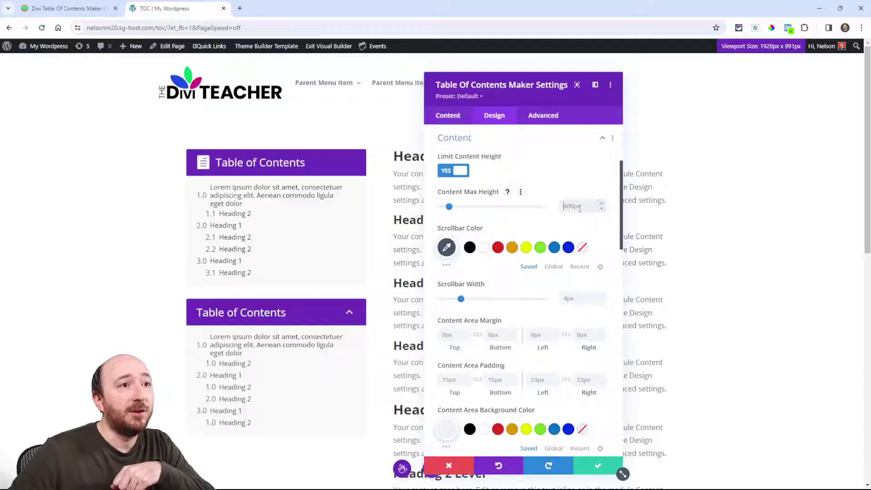
type("200")
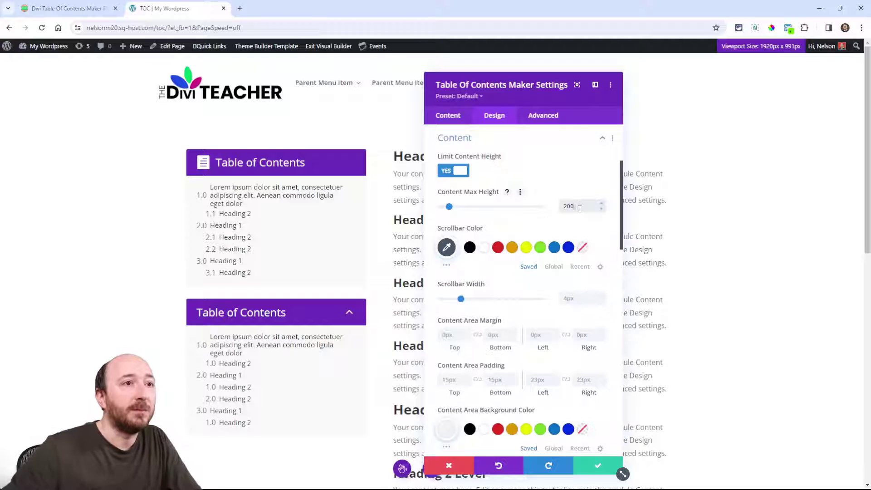
left_click(590, 463)
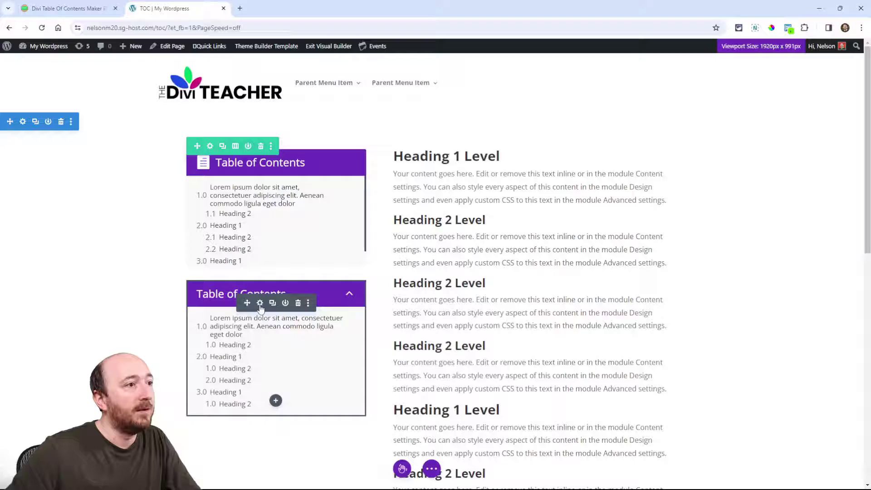
- Turn off Limit Content Height on the second table of contents so it shows full height, and save
left_click(259, 302)
left_click(494, 116)
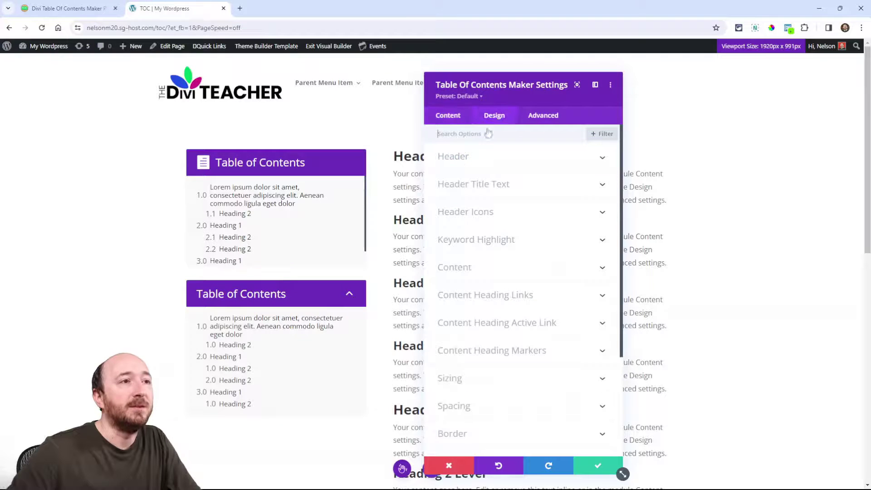
left_click(457, 165)
left_click(457, 166)
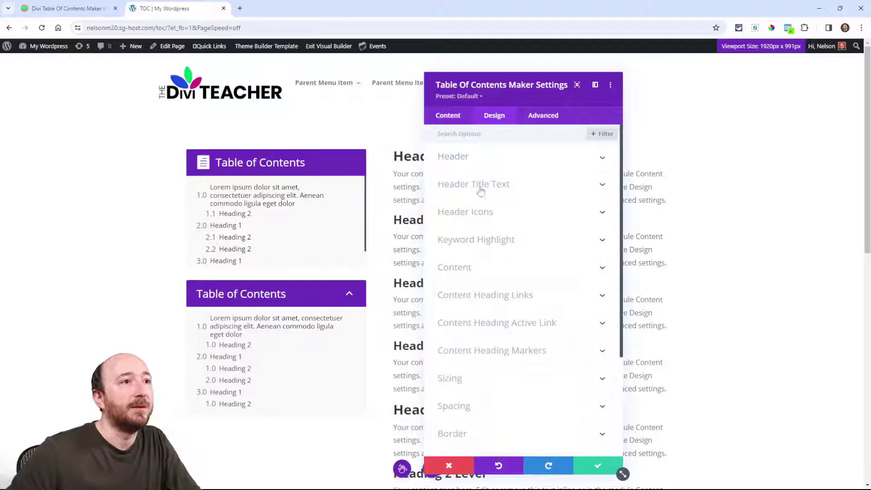
left_click(458, 267)
left_click(457, 171)
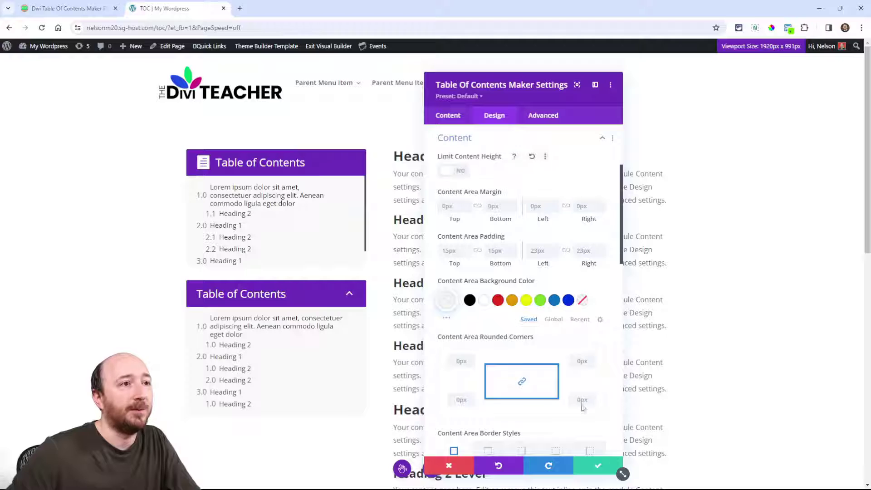
left_click(594, 466)
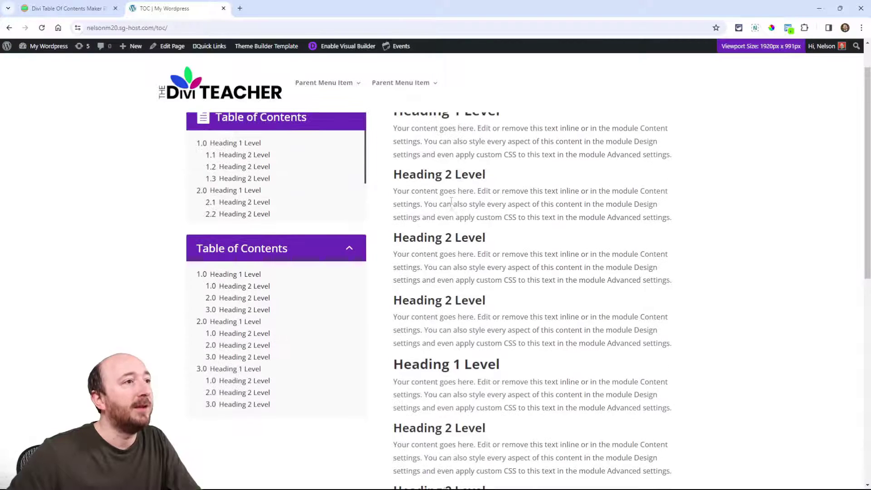
- Scroll the demo page and the first TOC's capped list, then bring up the plugin's changelog tab
scroll(254, 209, "up", 1)
scroll(268, 211, "down", 5)
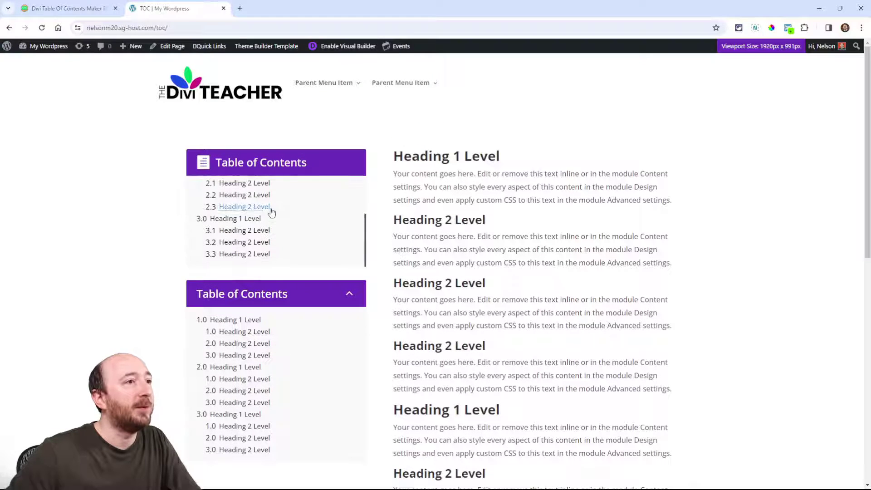
scroll(274, 175, "up", 3)
scroll(275, 198, "down", 3)
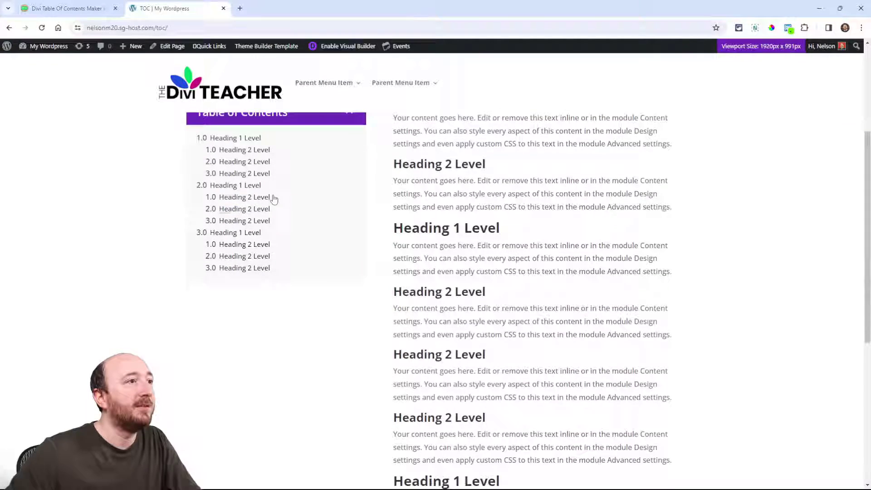
scroll(317, 350, "up", 4)
scroll(326, 344, "down", 3)
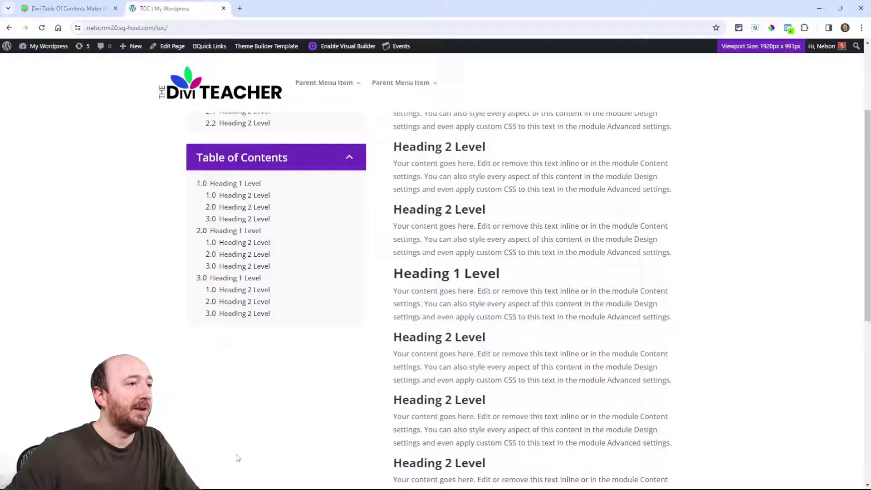
scroll(286, 377, "up", 3)
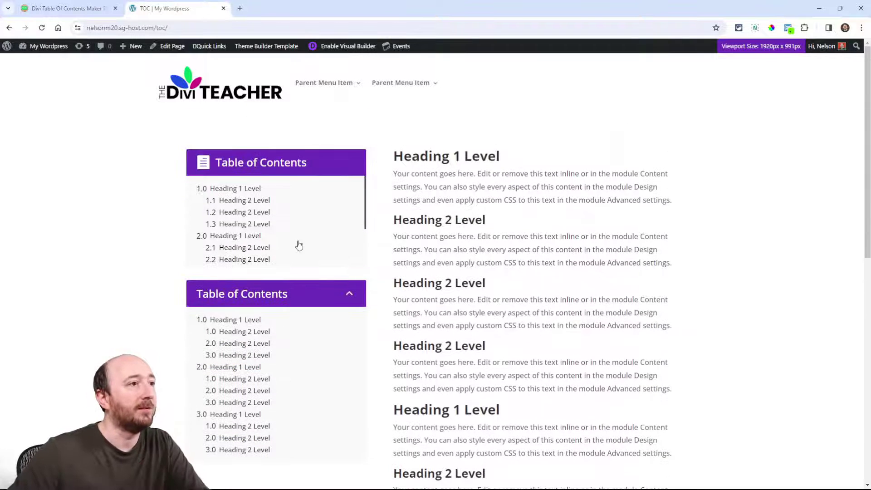
scroll(299, 213, "down", 2)
scroll(297, 229, "up", 2)
scroll(295, 230, "down", 2)
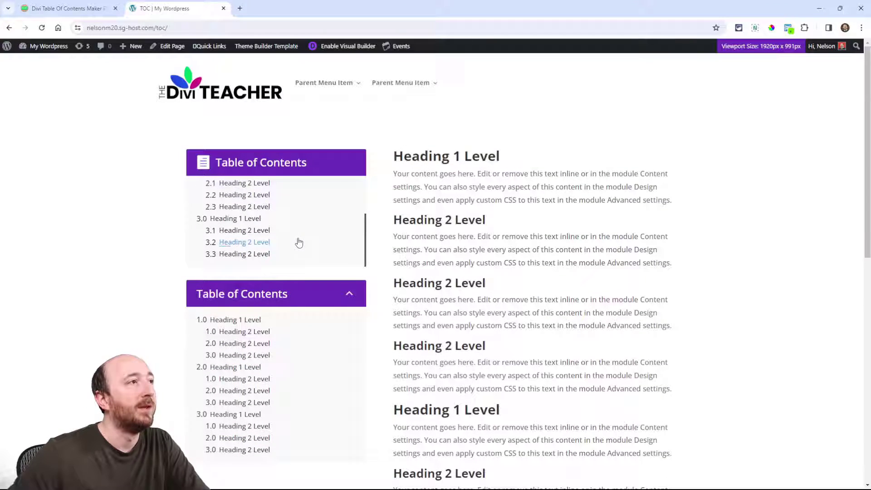
left_click(81, 13)
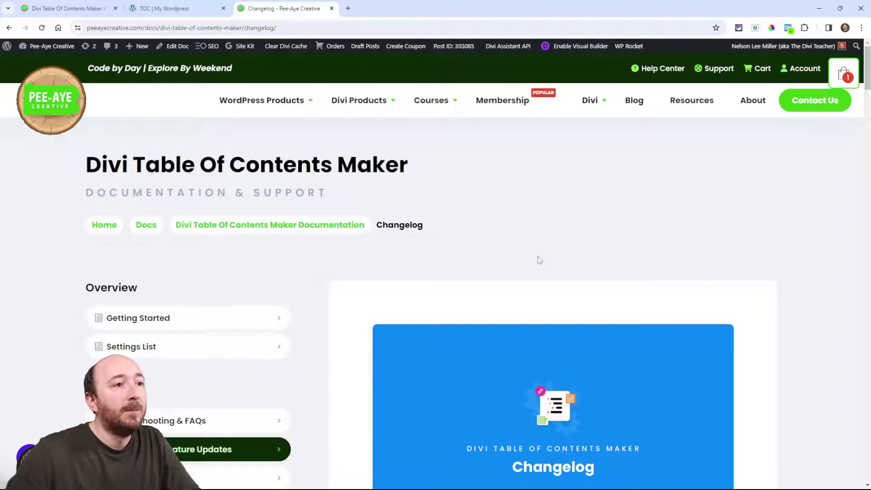
- Highlight the 1.3 changelog list, then the Divi FilterGrid conflict fix and 4×4 heading improvement
scroll(540, 281, "down", 6)
scroll(543, 300, "down", 12)
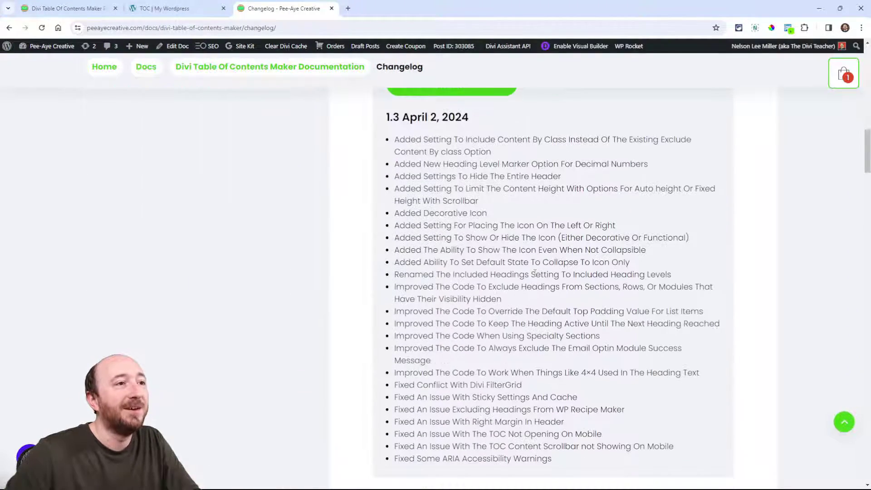
left_click_drag(558, 452, 390, 142)
left_click(435, 219)
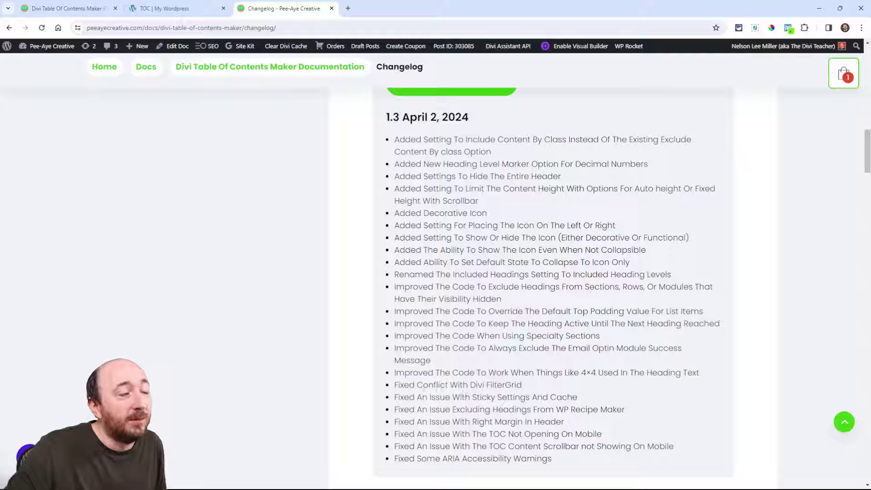
left_click_drag(409, 385, 503, 386)
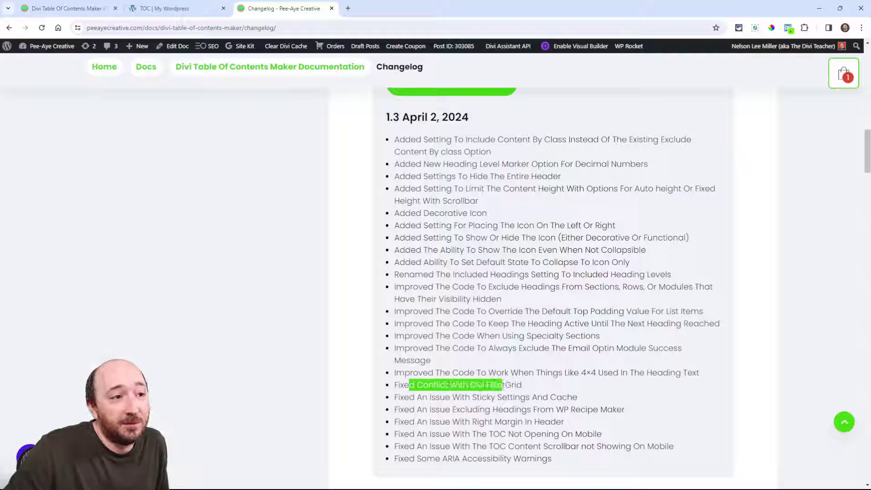
left_click(453, 442)
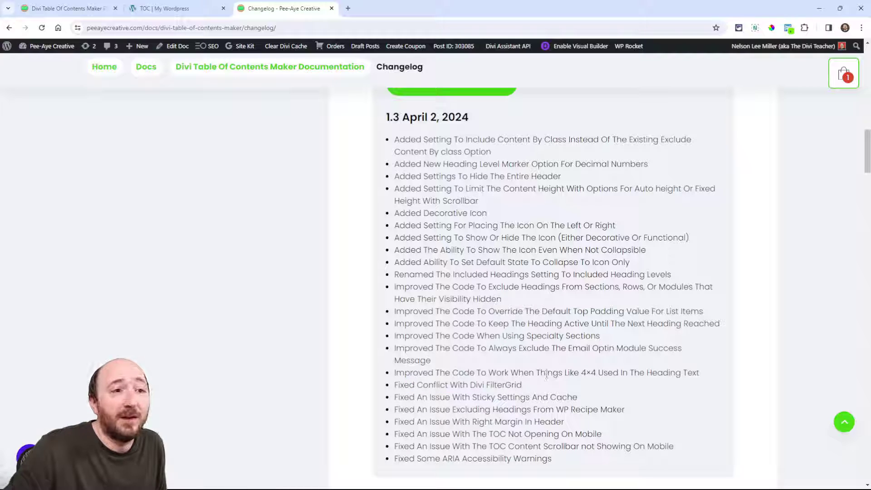
left_click_drag(546, 372, 596, 376)
left_click(593, 373)
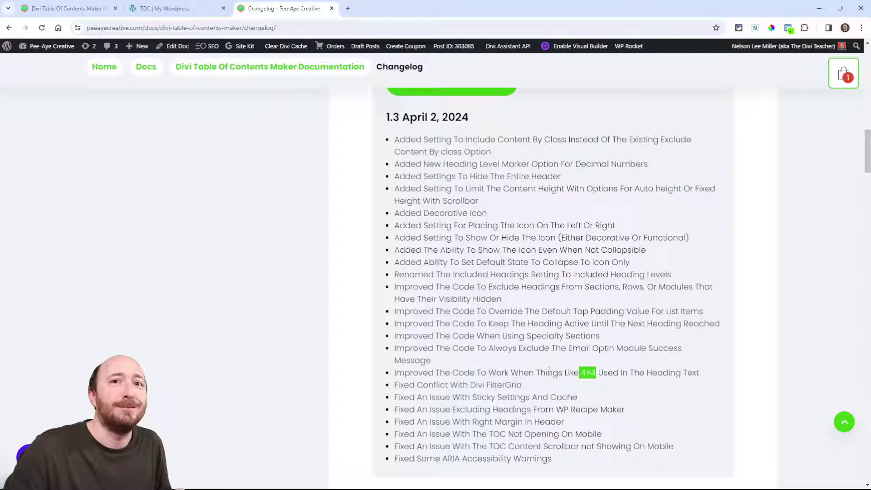
- Highlight the Email Optin exclusion, Specialty Sections, WP Recipe Maker and ARIA warnings changelog items
left_click_drag(519, 350, 669, 350)
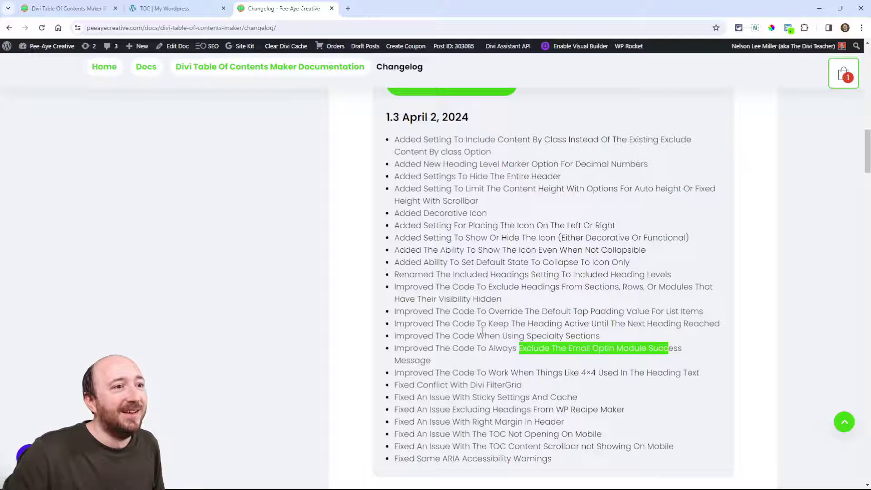
left_click_drag(469, 336, 576, 336)
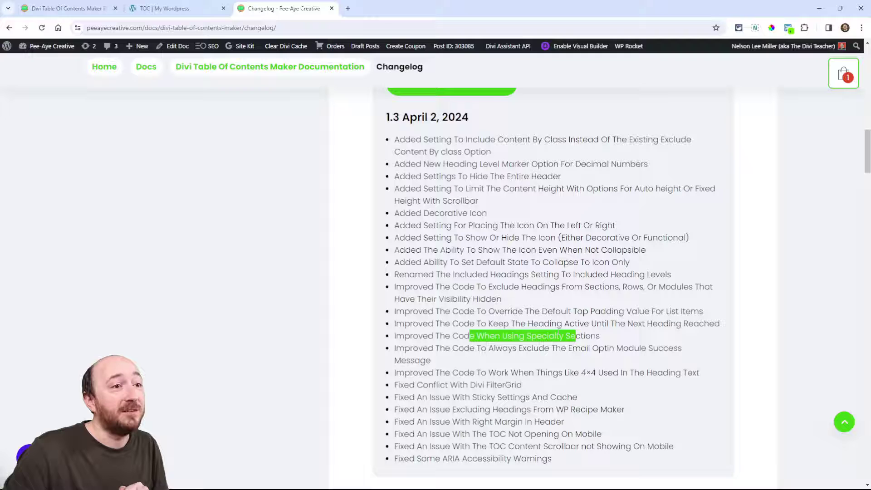
left_click(558, 335)
scroll(501, 343, "down", 2)
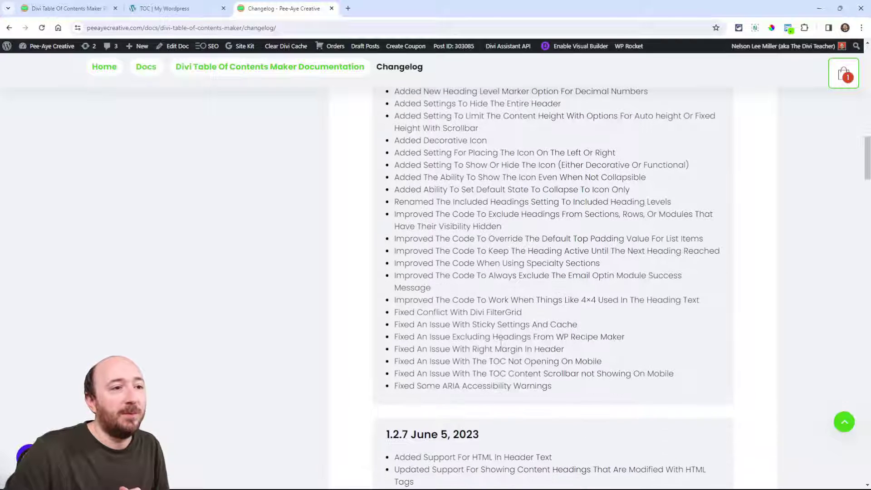
scroll(500, 344, "up", 1)
left_click_drag(517, 371, 631, 374)
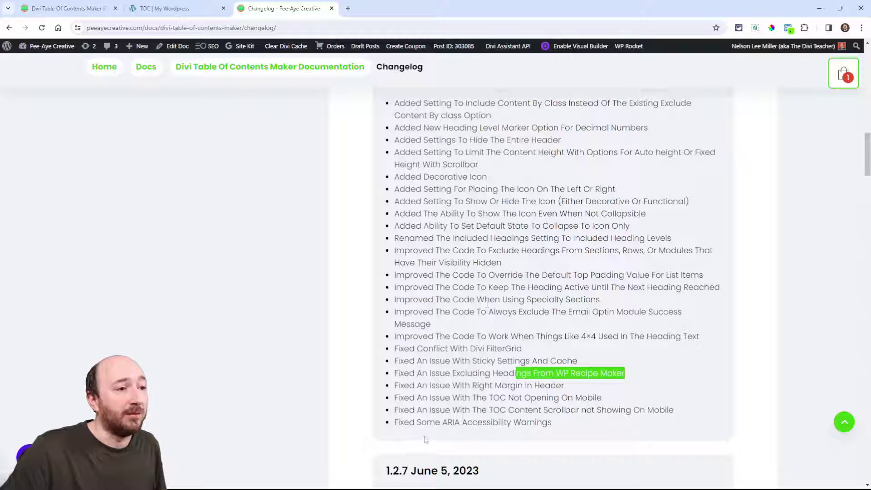
left_click_drag(439, 422, 549, 420)
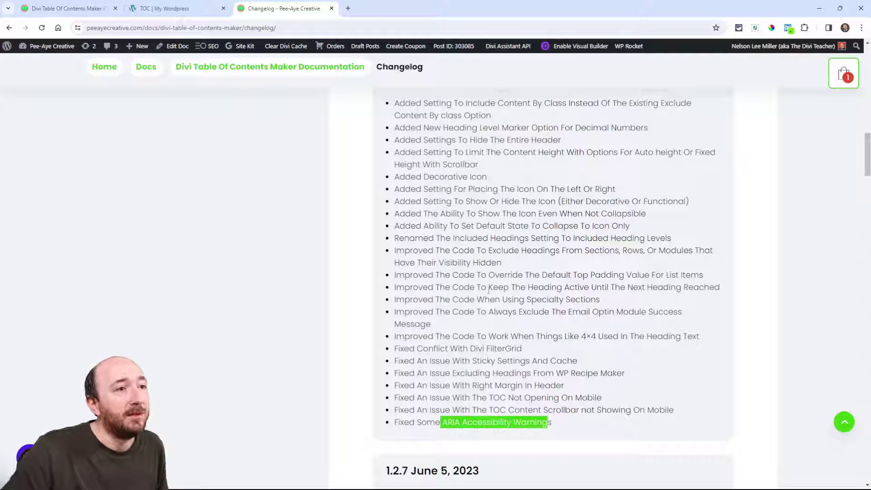
left_click_drag(429, 287, 577, 287)
scroll(577, 287, "up", 6)
- View the TOC demo page down to its footer and back, then return to the changelog tab
left_click(207, 10)
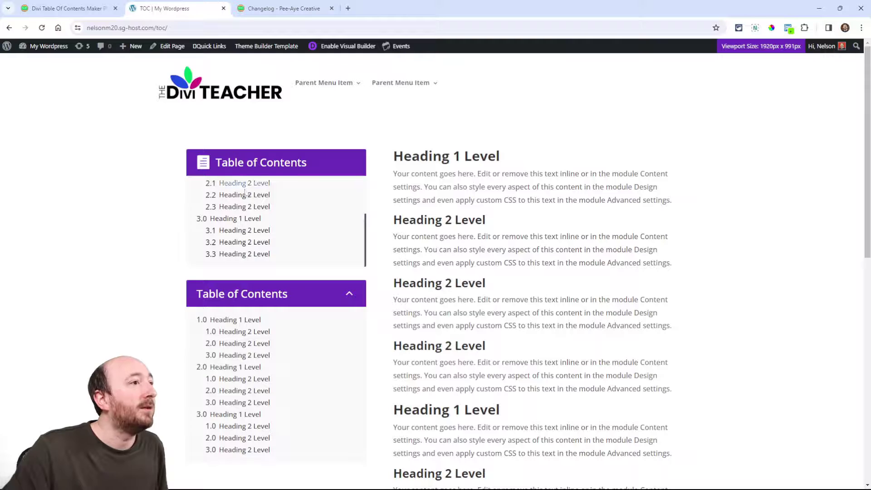
scroll(244, 195, "down", 3)
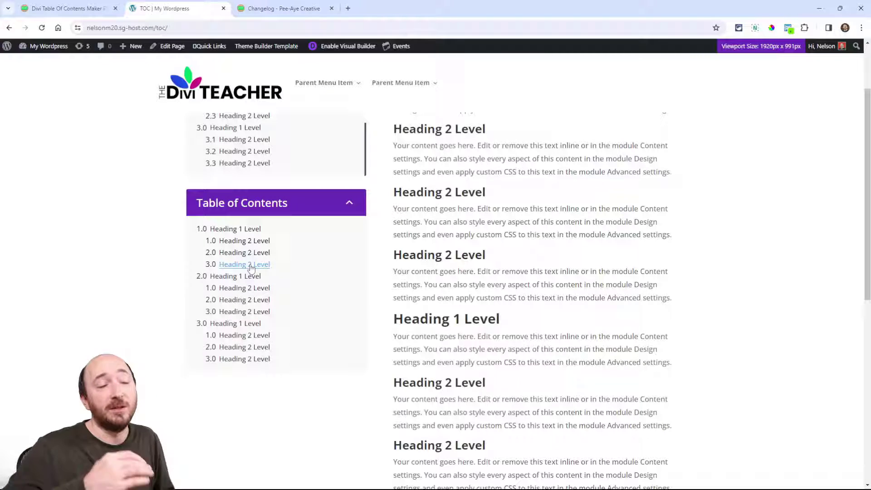
scroll(537, 299, "down", 3)
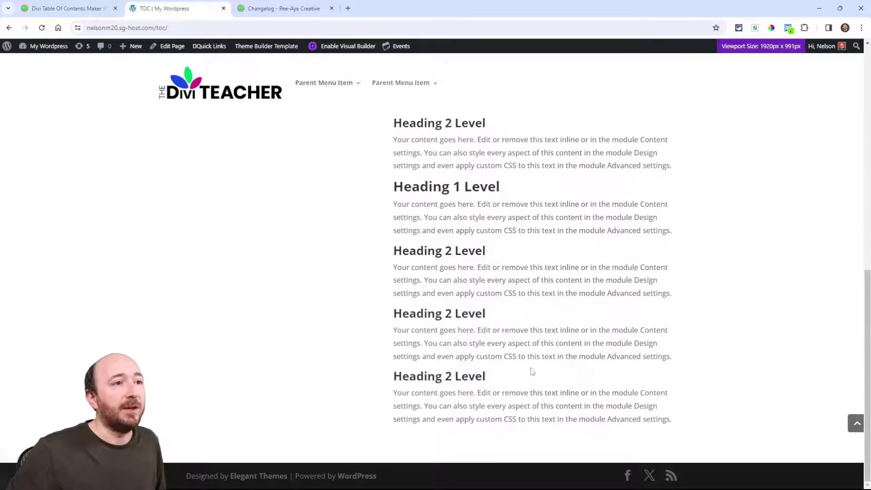
scroll(372, 349, "up", 10)
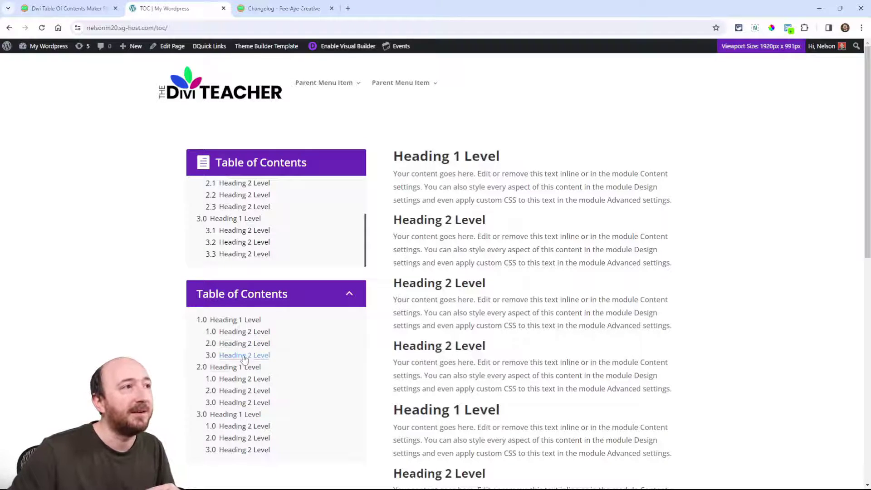
left_click(281, 12)
scroll(567, 261, "up", 1)
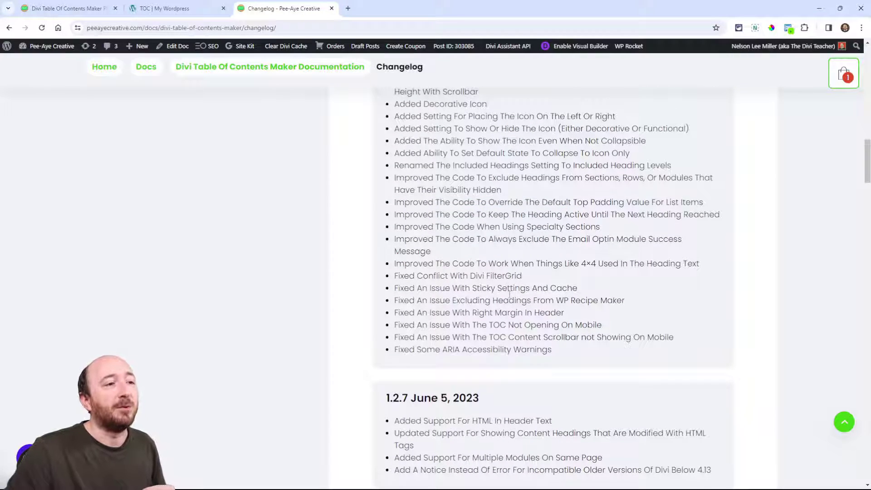
- Scroll up to the 1.3 changelog heading, then show the release post on the full-height content setting
scroll(510, 294, "up", 2)
scroll(501, 313, "up", 1)
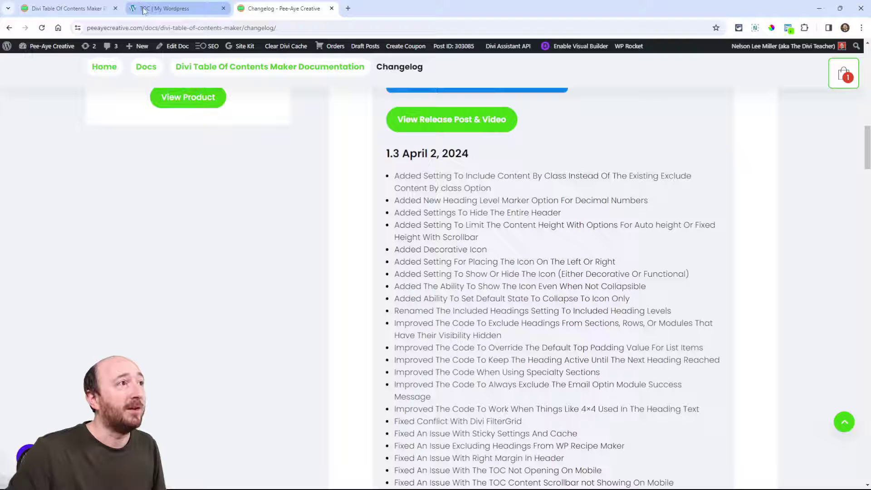
left_click(68, 8)
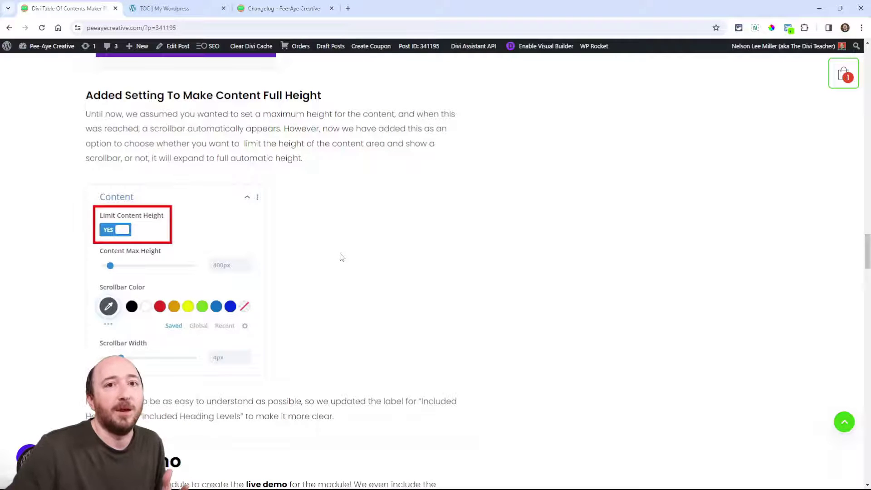